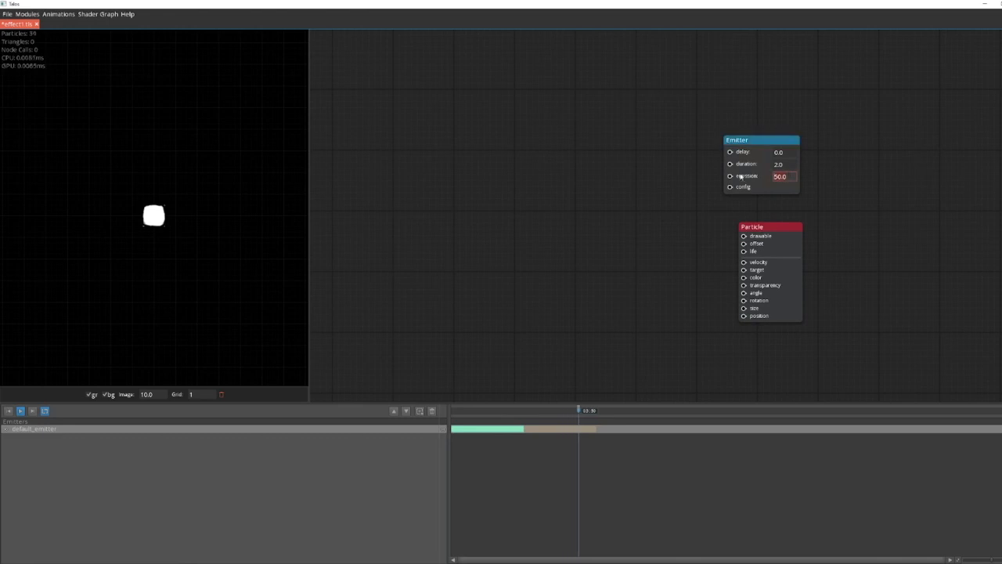
Step: Set the emitter's emission to 1 and add a Beam Position module beside the Particle module
right_click(583, 323)
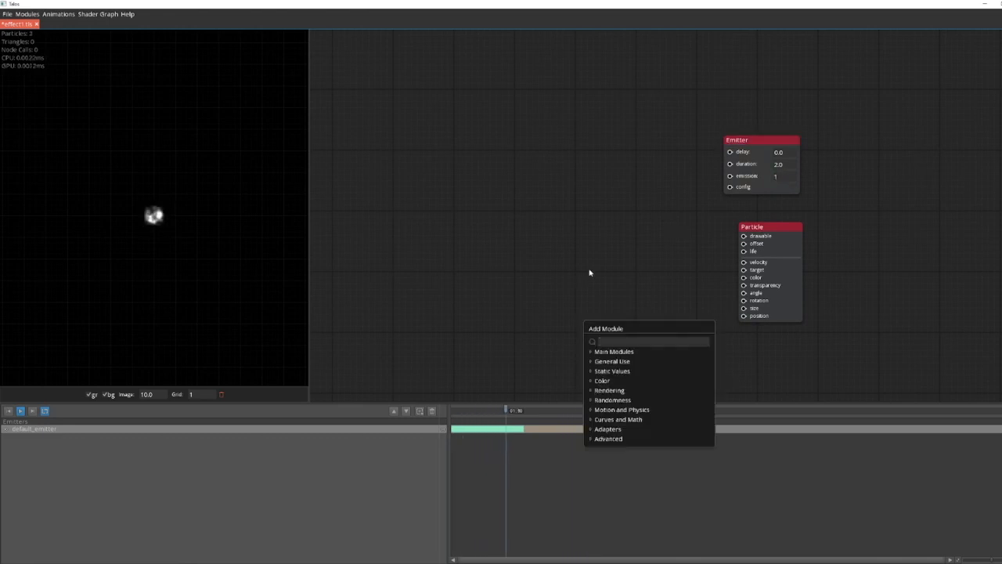
type("beam")
key("Down")
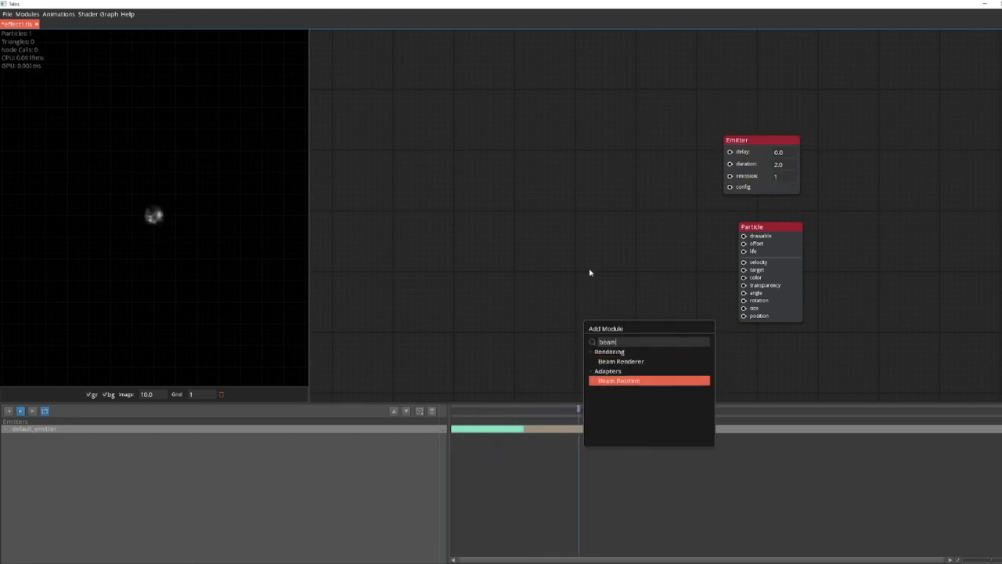
key("Return")
Step: Connect the Beam Position's rotation, size and position outputs to the Particle module and spread the beam's two end points horizontally apart
left_click_drag(603, 306, 681, 289)
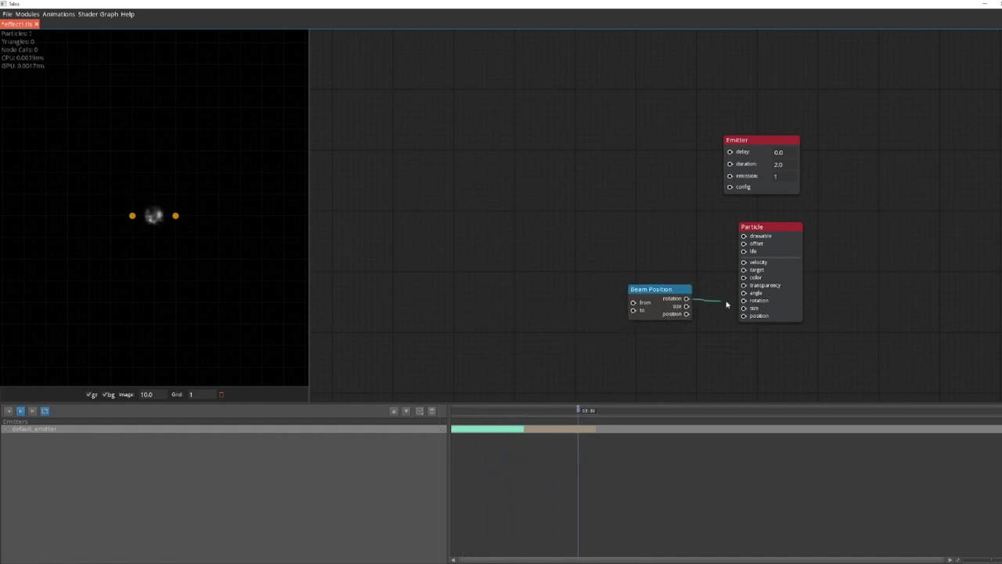
left_click_drag(740, 306, 744, 316)
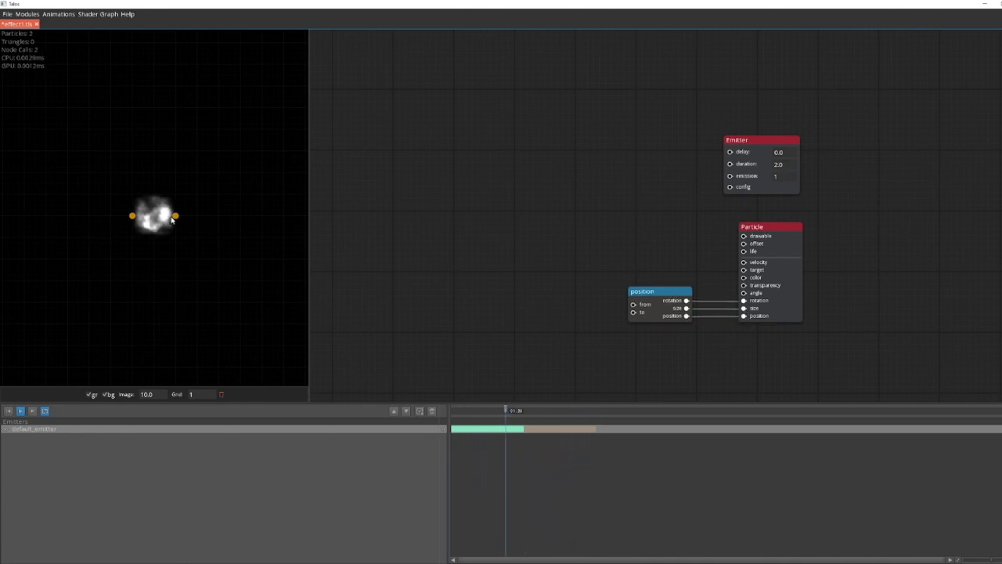
left_click_drag(175, 217, 219, 219)
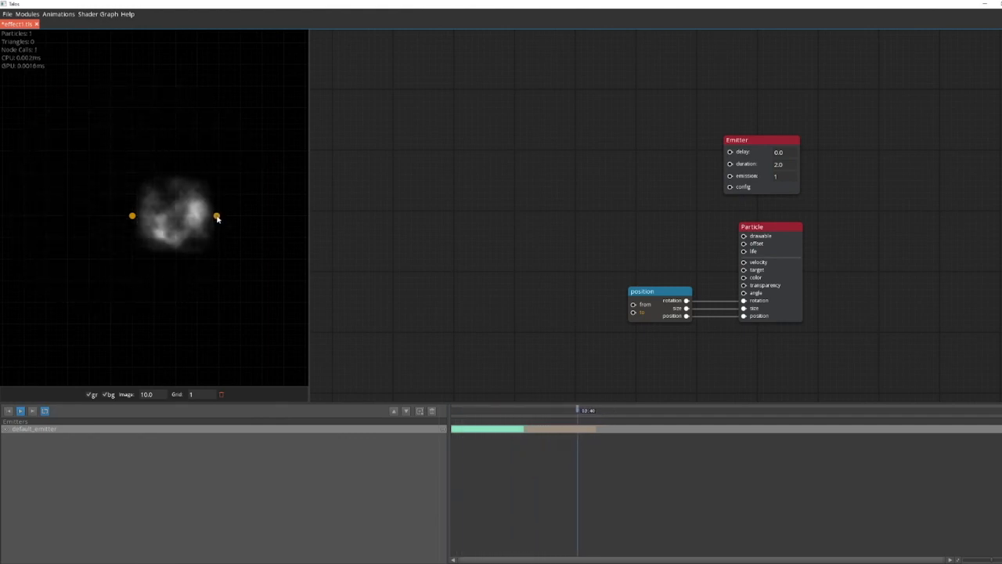
left_click_drag(140, 220, 87, 218)
Step: Add a Beam Renderer module and connect it to the Particle module's drawable input
left_click_drag(562, 284, 501, 294)
left_click(505, 318)
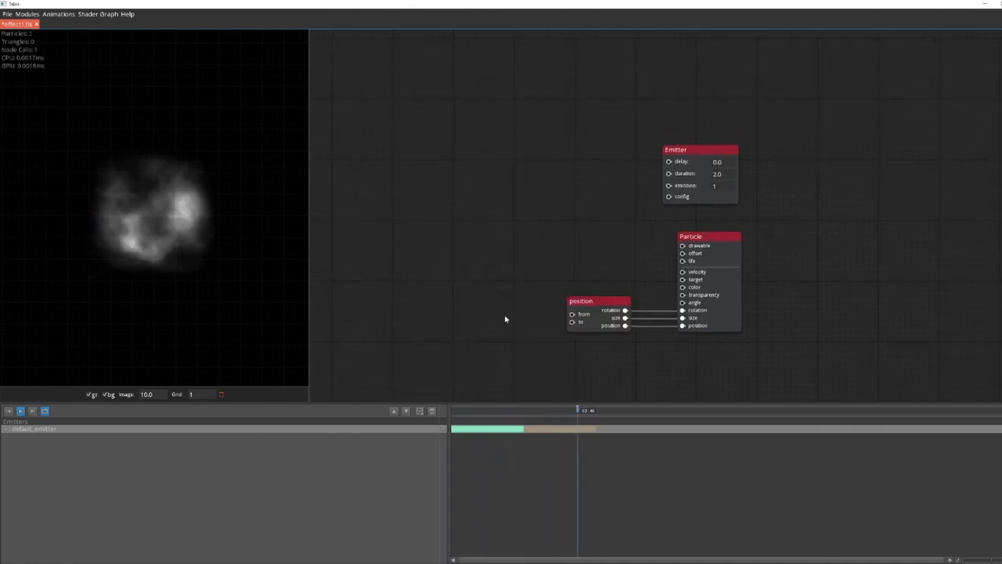
left_click_drag(690, 275, 512, 220)
type("bea")
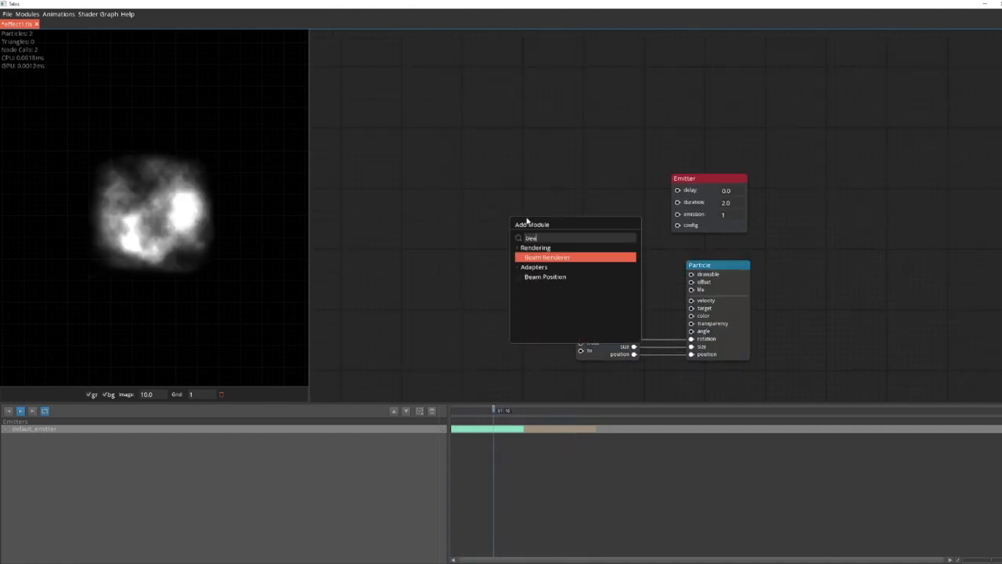
key("Down")
key("Up")
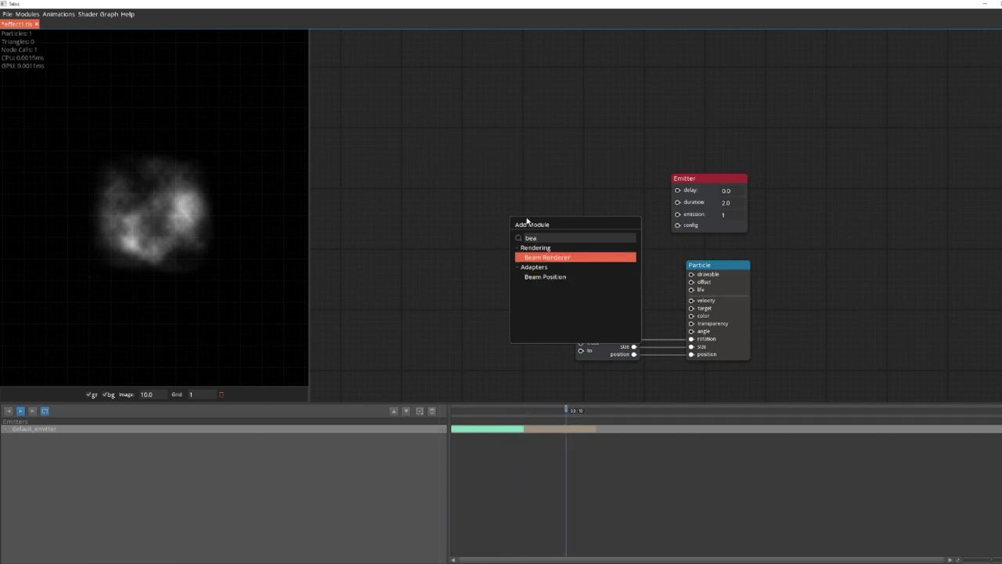
key("Return")
left_click_drag(530, 185, 581, 184)
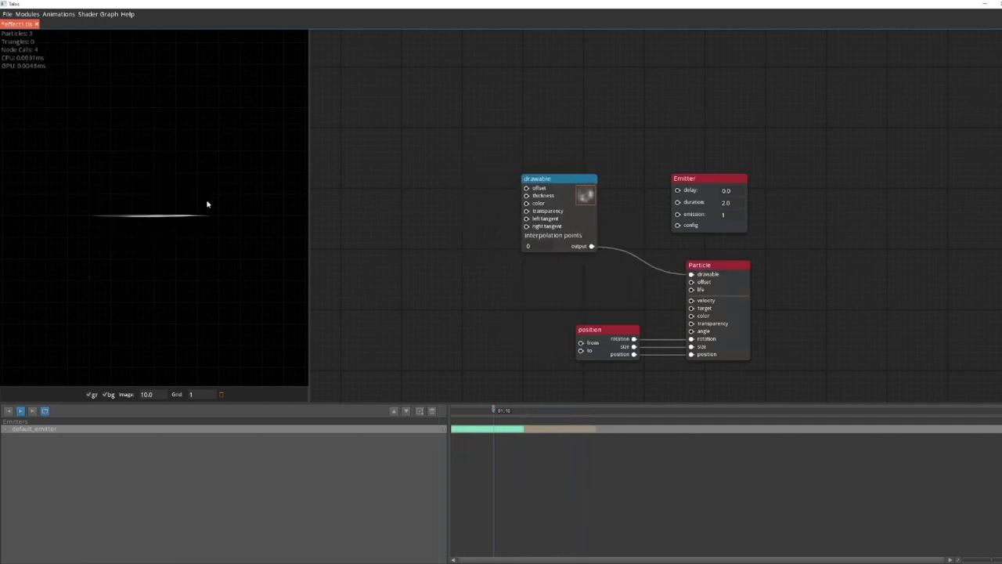
Step: Use vfx-rect-glow.png from the for-record_old folder as the beam renderer's texture and set its interpolation points to 50
left_click(58, 546)
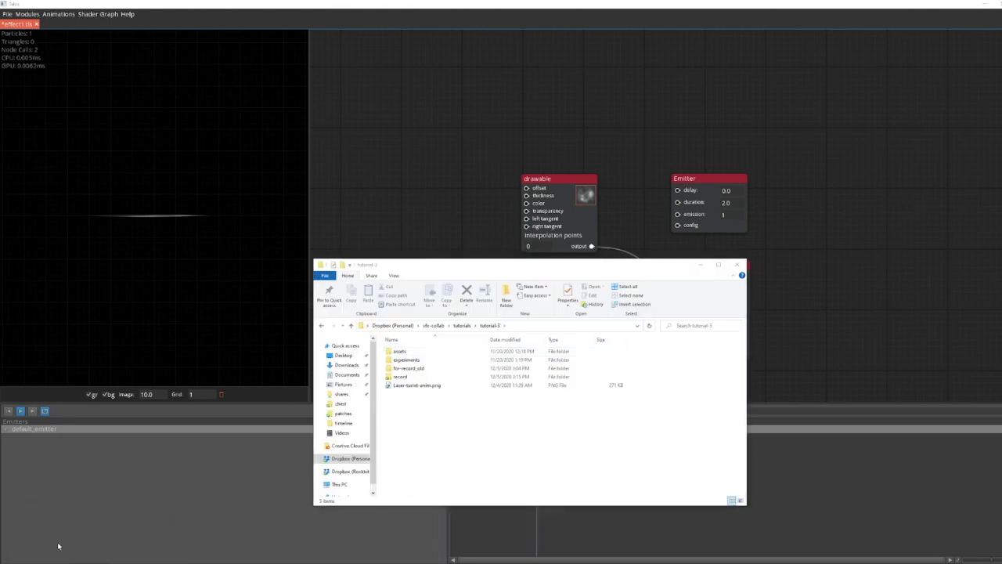
double_click(421, 371)
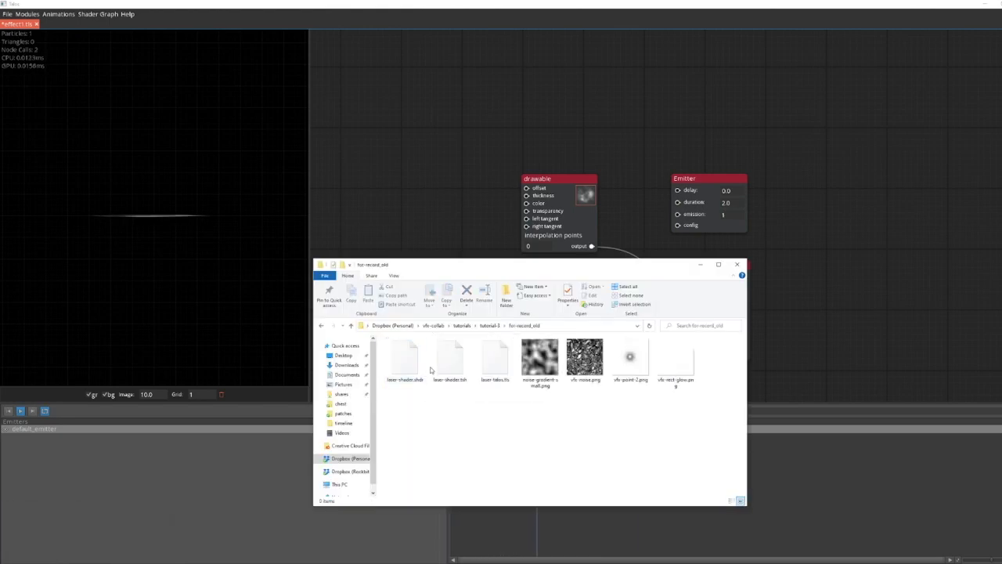
left_click_drag(678, 361, 584, 195)
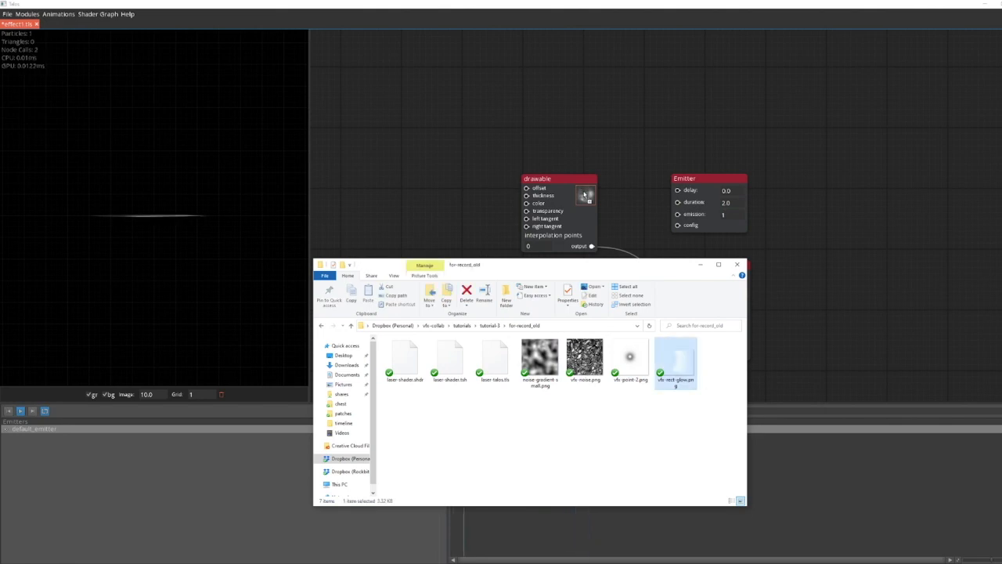
left_click(426, 213)
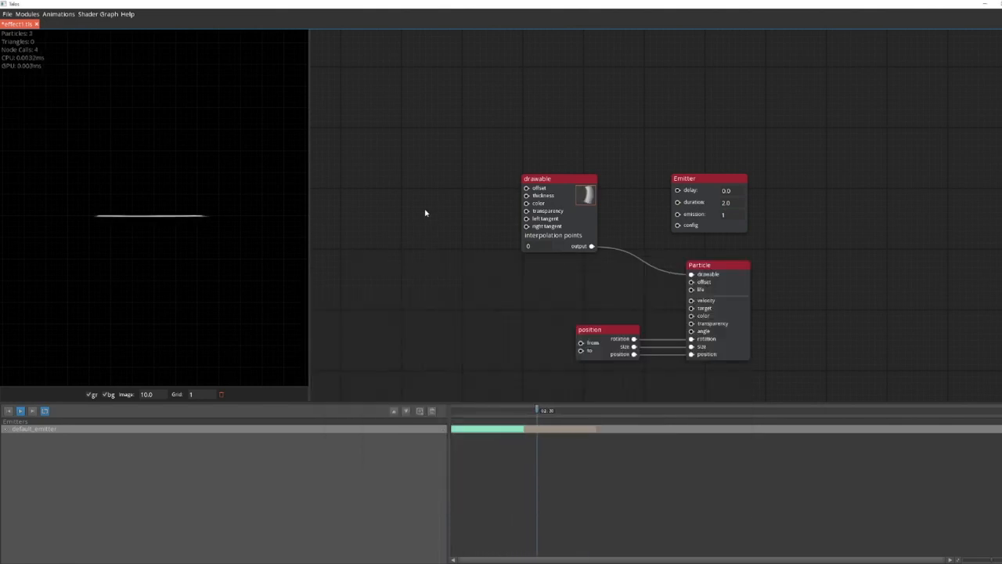
left_click(538, 249)
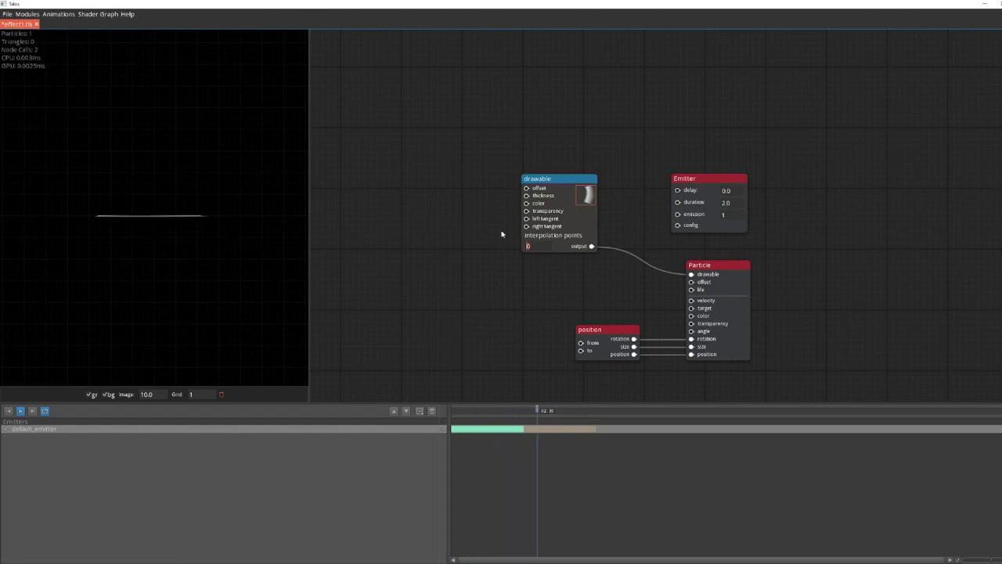
left_click(421, 266)
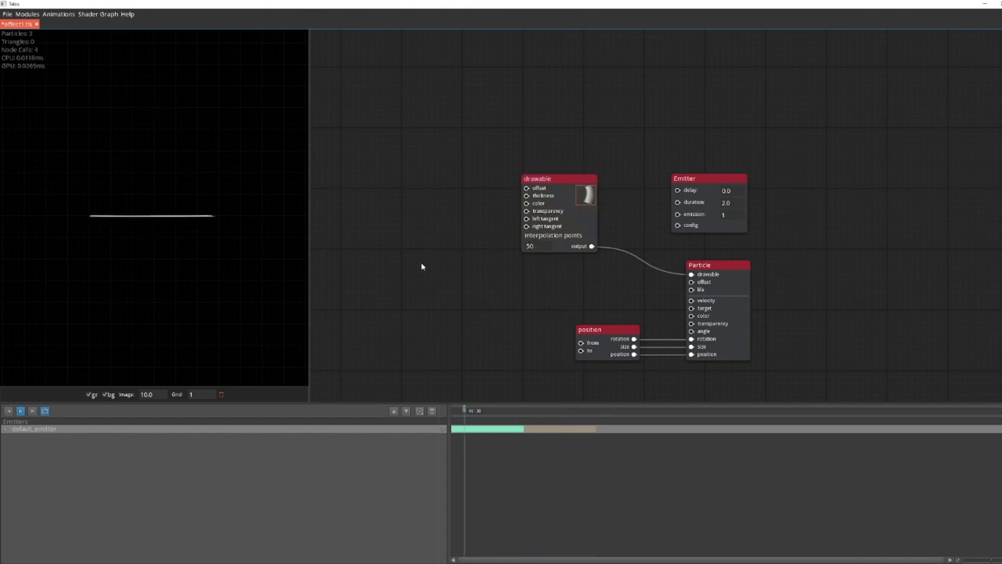
Step: Add a Curve module feeding the beam renderer's offset input and lower its curve to the minimum
left_click_drag(422, 267, 485, 279)
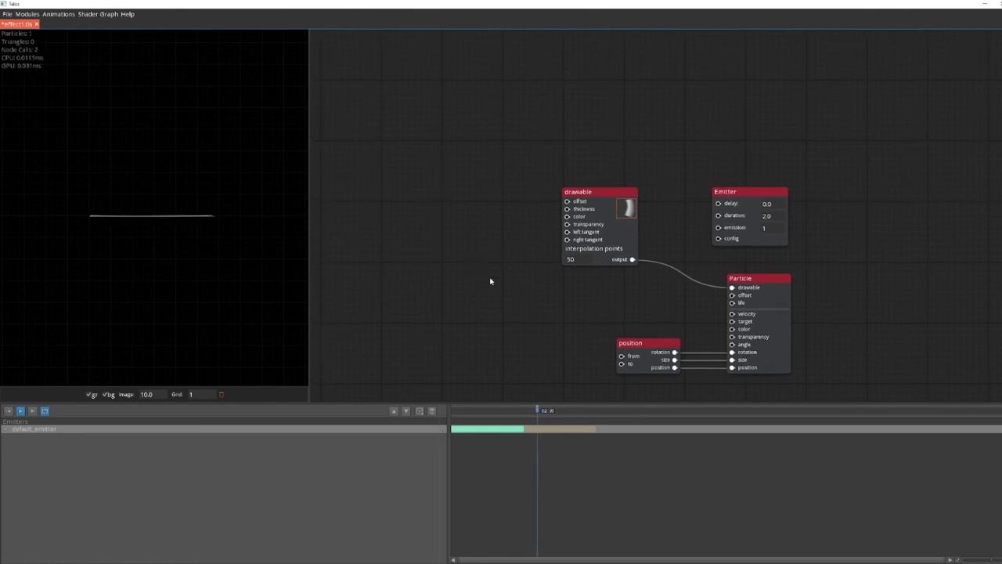
left_click(602, 192)
left_click_drag(502, 221, 598, 263)
left_click_drag(666, 245, 494, 224)
type("cur")
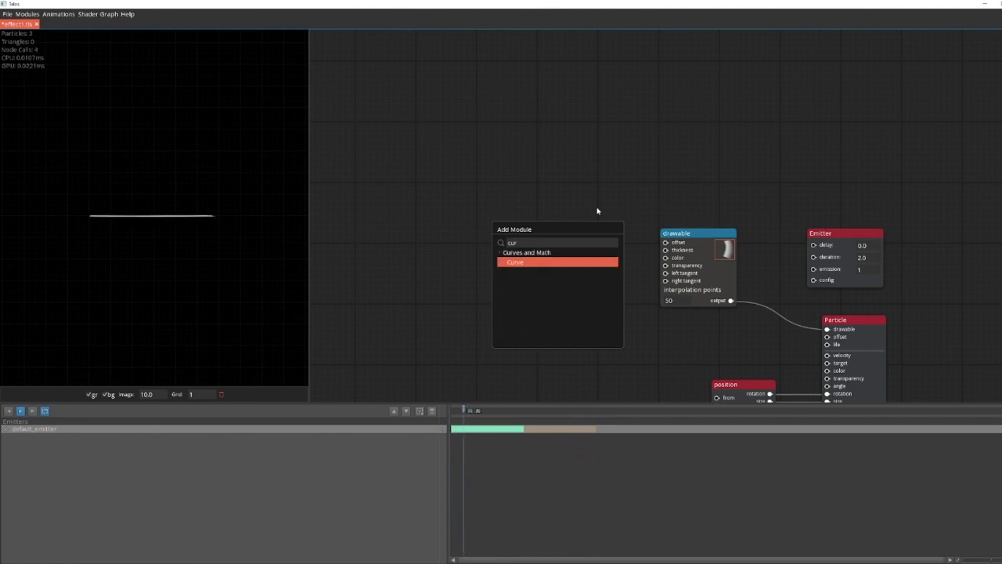
key("Return")
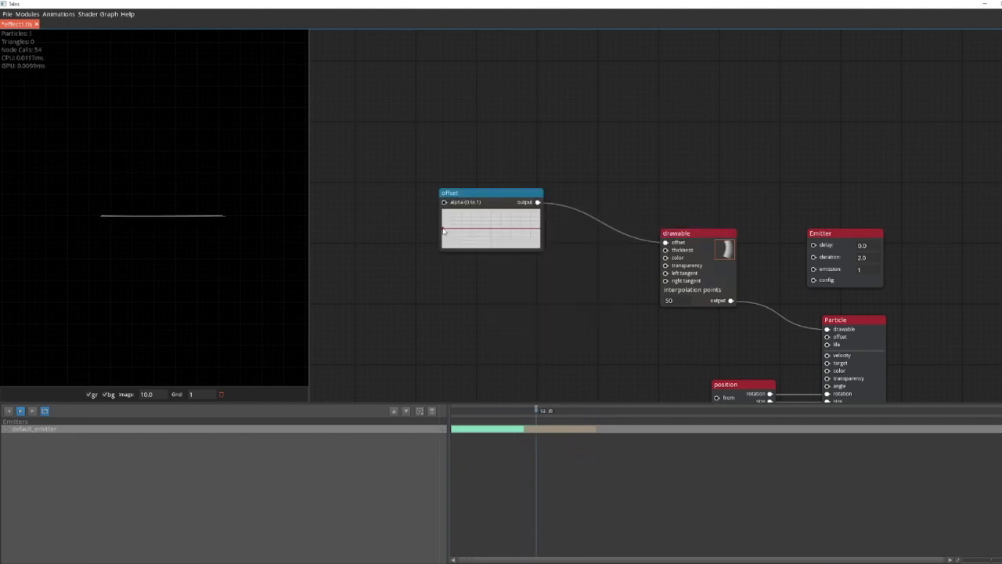
left_click_drag(443, 231, 449, 260)
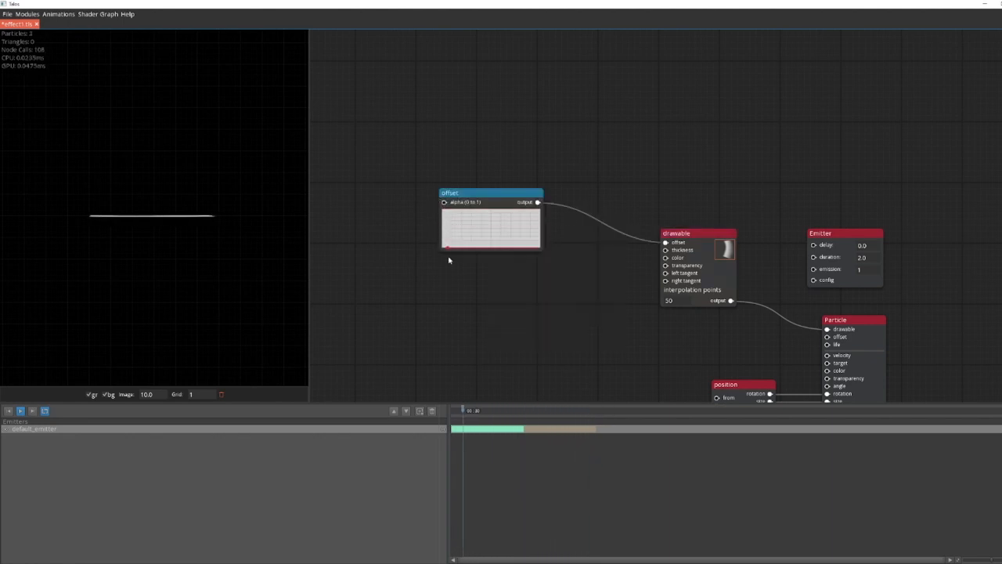
Step: Insert a Position (Vector) module between the curve and the beam renderer's offset, with the curve driving its Y input
left_click_drag(666, 242, 619, 237)
left_click_drag(520, 193, 469, 208)
left_click_drag(664, 243, 612, 224)
type("vec")
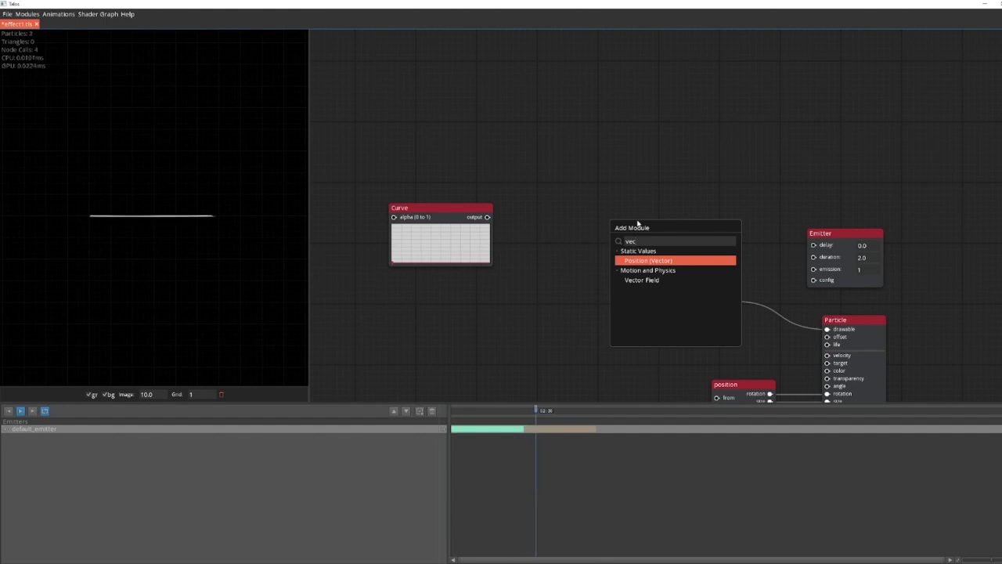
key("Return")
left_click_drag(624, 209, 602, 228)
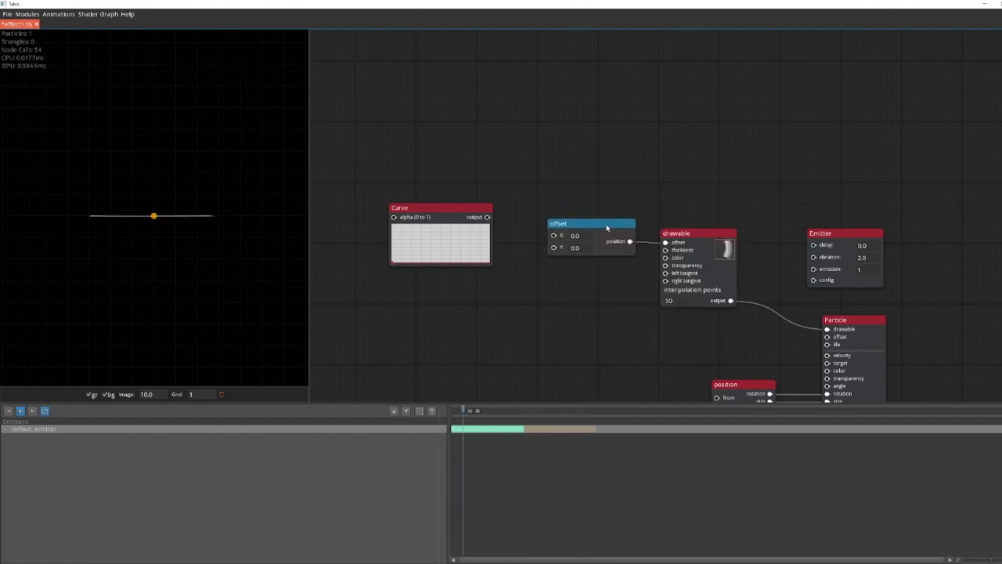
left_click_drag(488, 218, 554, 250)
left_click_drag(453, 207, 473, 213)
Step: Try a zigzag shape on the offset curve with three extra points, and flatten it back to the minimum
mouse_move(415, 265)
left_mouse_down()
mouse_move(415, 222)
mouse_move(414, 269)
mouse_move(413, 257)
left_mouse_up()
left_click(451, 229)
left_click(462, 252)
left_click(479, 239)
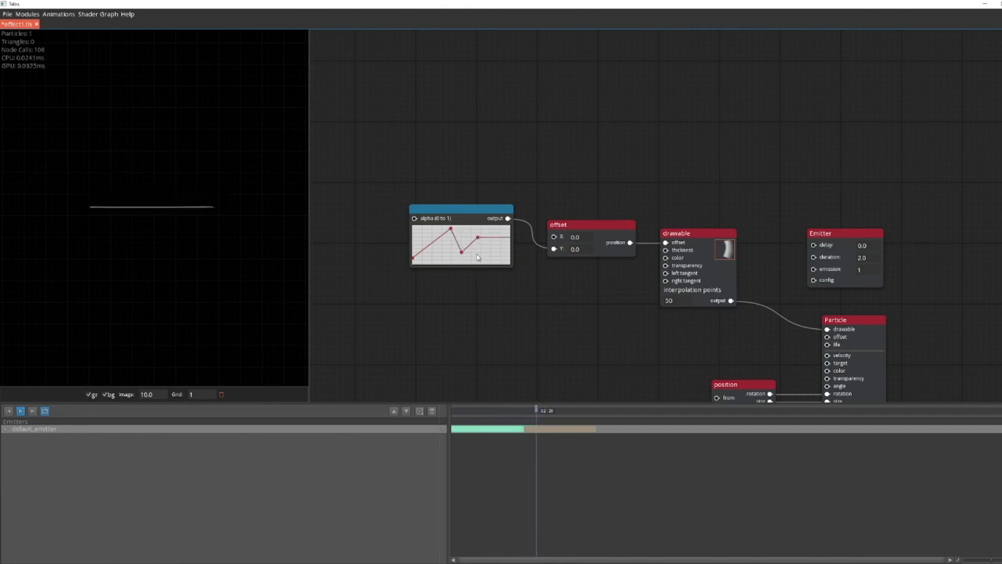
double_click(479, 240)
double_click(462, 252)
double_click(451, 229)
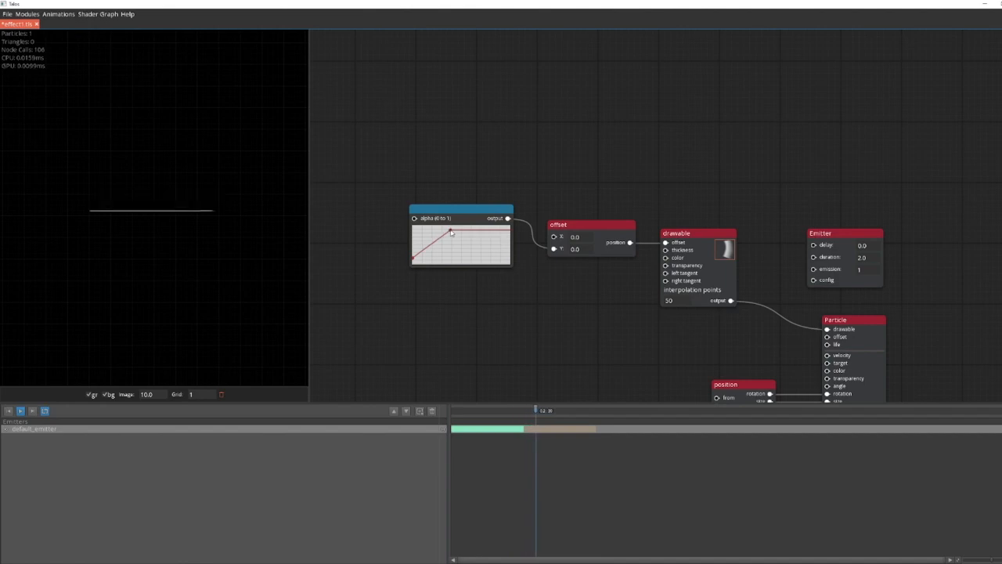
left_click_drag(414, 258, 513, 250)
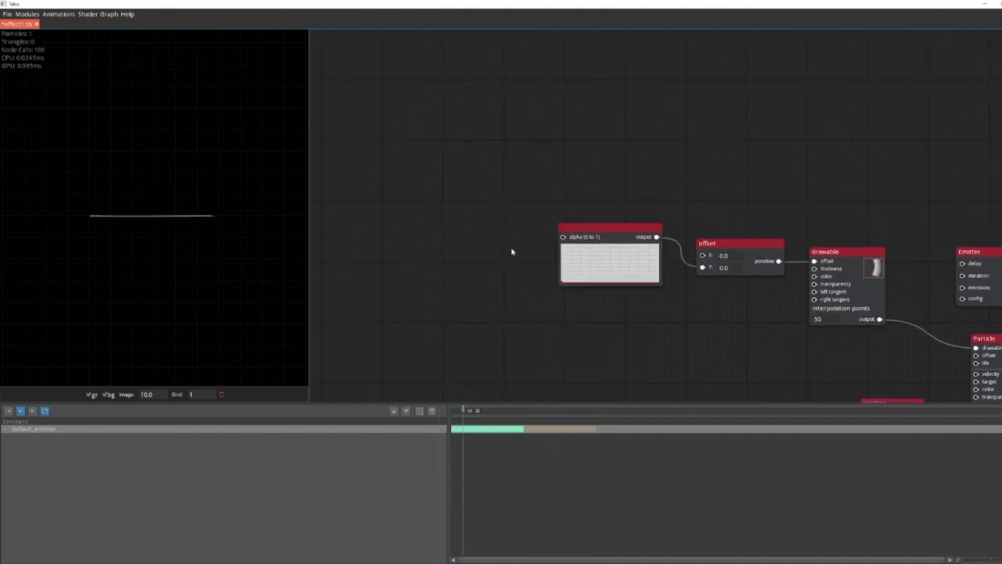
Step: Add an Input module set to Primary Seed and connect it to the curve's alpha input
right_click(361, 218)
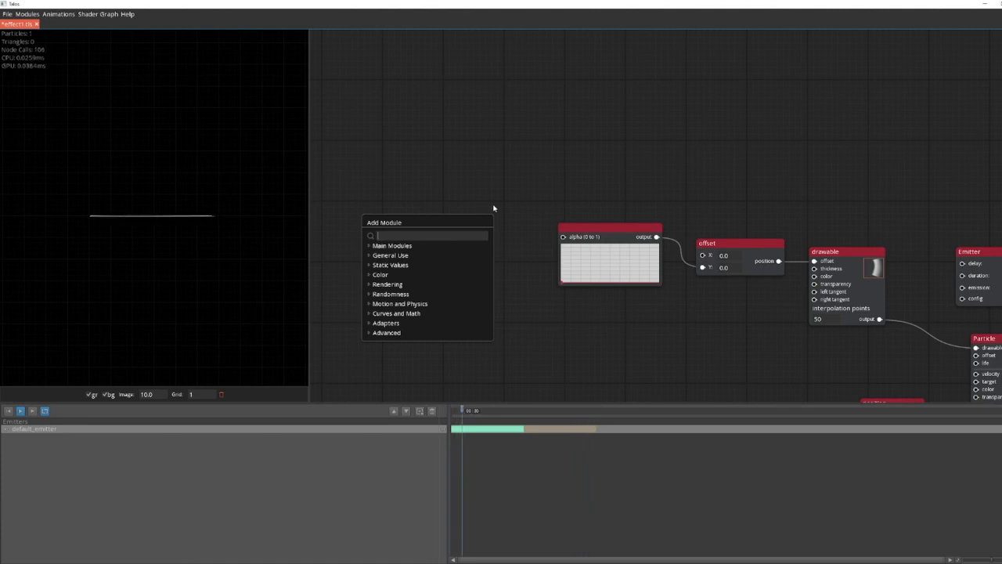
type("input")
key("Return")
left_click(349, 218)
left_click(333, 259)
left_click_drag(412, 215, 526, 236)
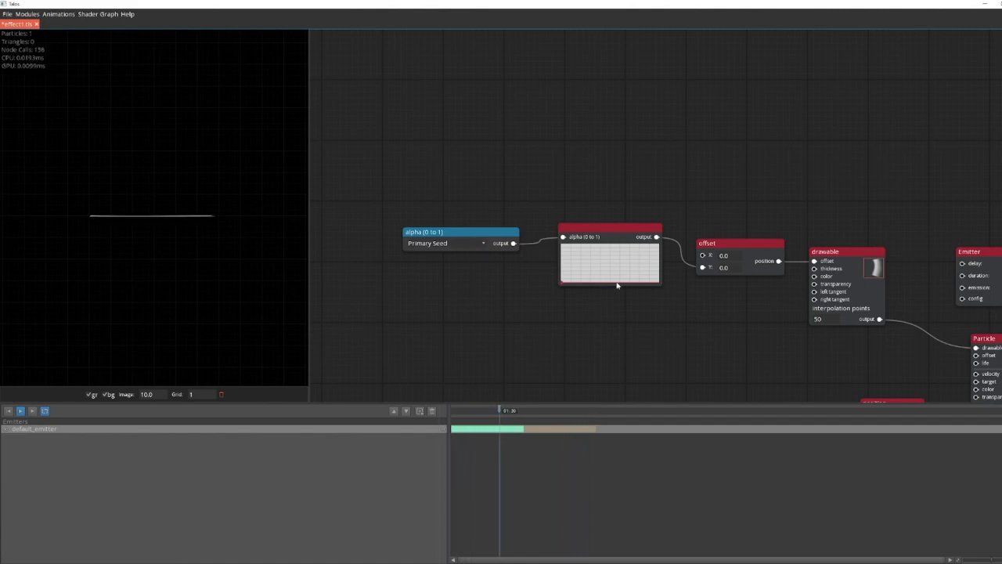
Step: Shape the offset curve into a zigzag with alternating peaks and valleys across its full width
left_click(561, 272)
left_click(581, 257)
left_click(597, 282)
left_click(617, 247)
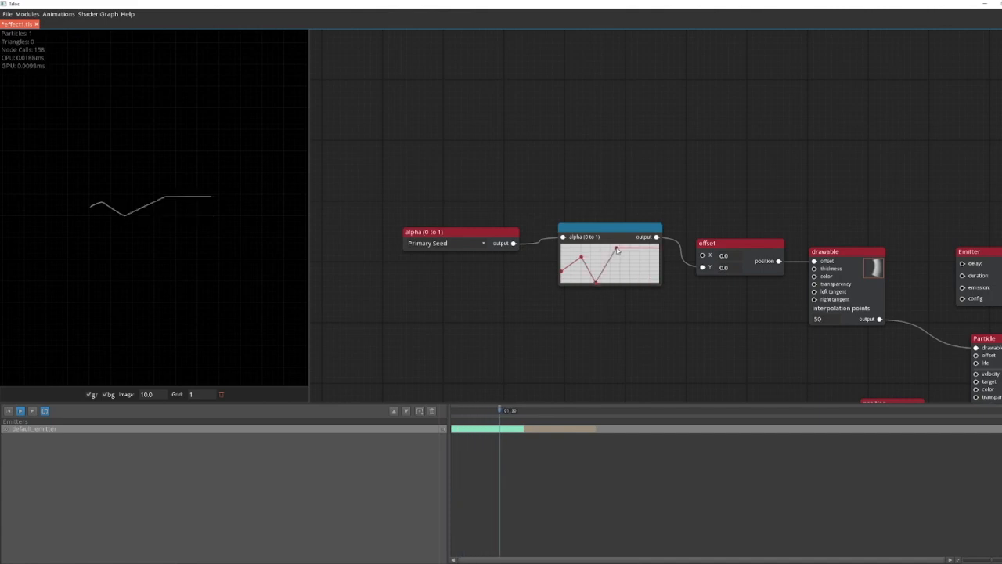
left_click(640, 282)
Step: Add a Noise module above the curve and spread the surrounding modules apart to make room
left_click_drag(607, 229, 576, 277)
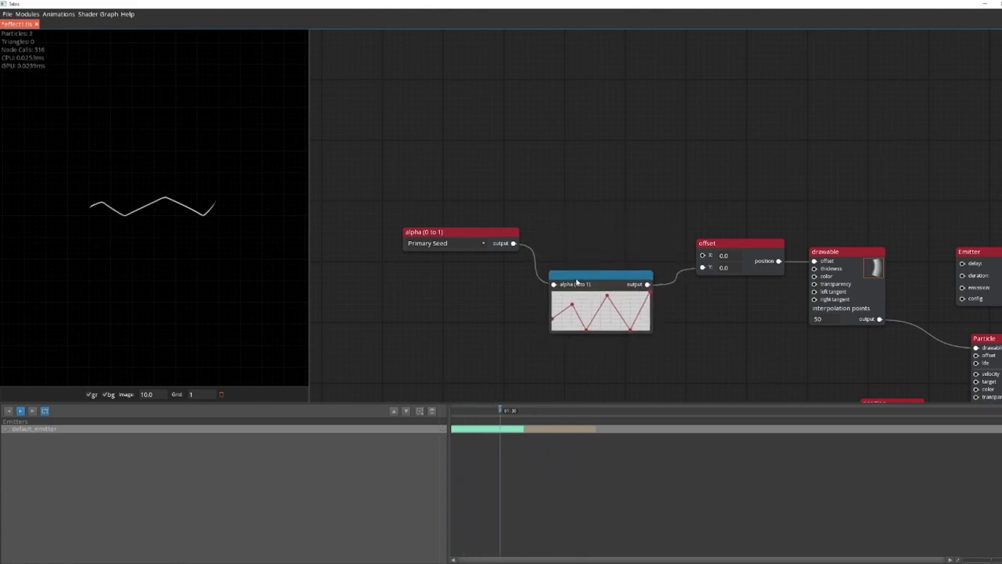
right_click(559, 163)
left_click(553, 182)
right_click(562, 176)
type("nois")
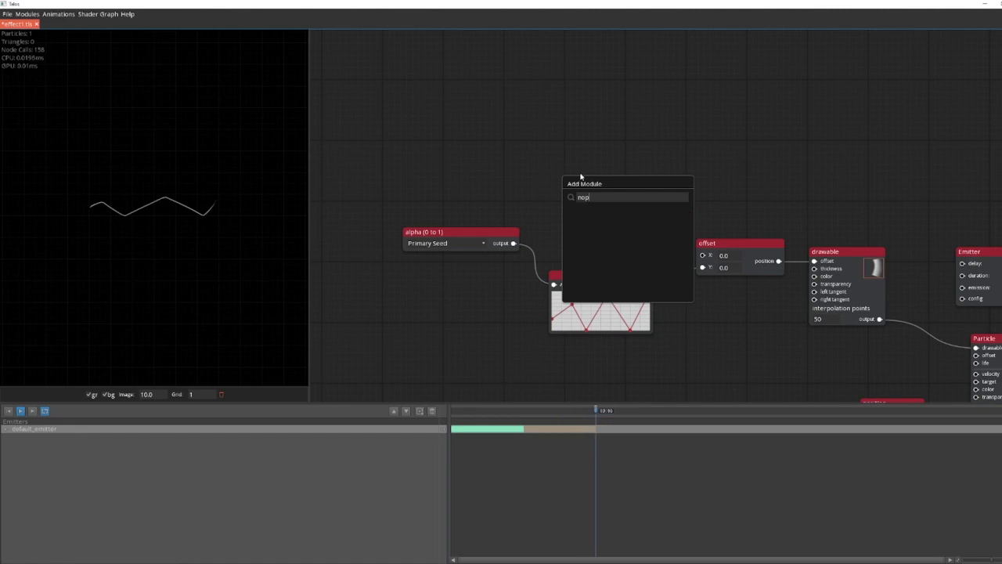
key("Return")
left_click_drag(569, 138, 599, 186)
left_click_drag(636, 267, 561, 270)
left_click_drag(582, 234, 704, 241)
left_click_drag(497, 229, 400, 232)
left_click_drag(634, 270, 606, 278)
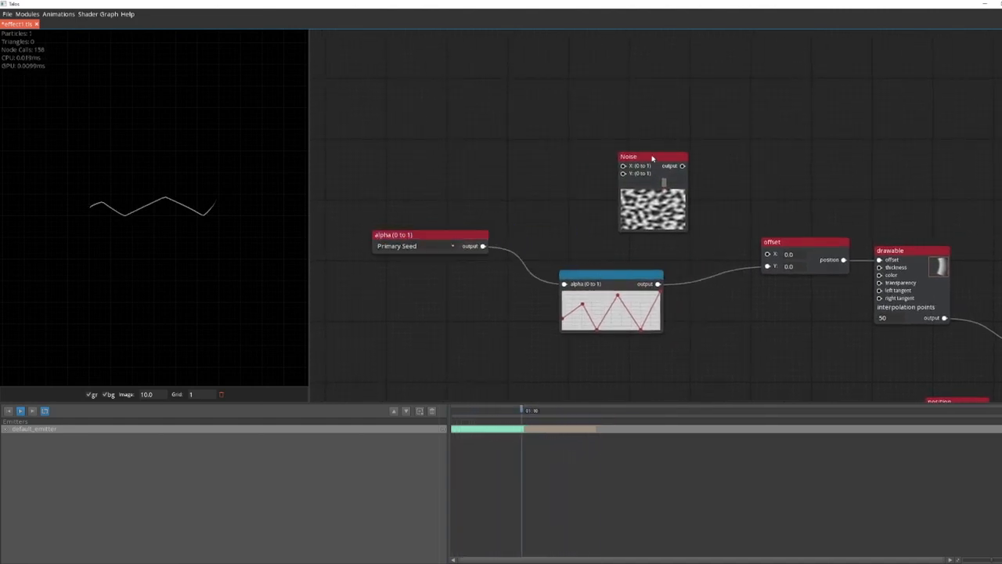
left_click_drag(653, 158, 588, 160)
Step: Add a Math Operations module before the offset vector and connect the noise output to its A input
right_click(737, 197)
type("math")
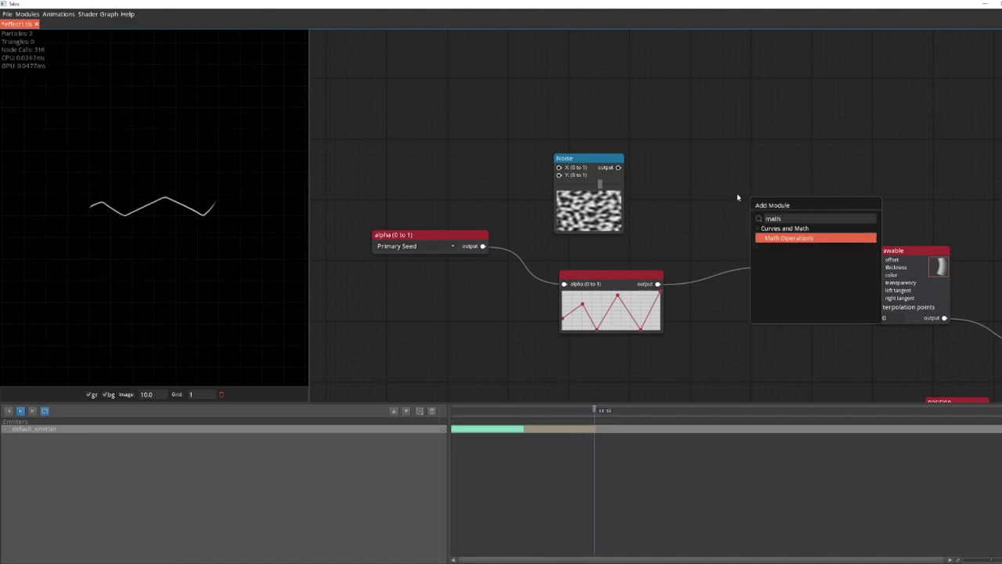
key("Return")
left_click_drag(740, 173, 695, 193)
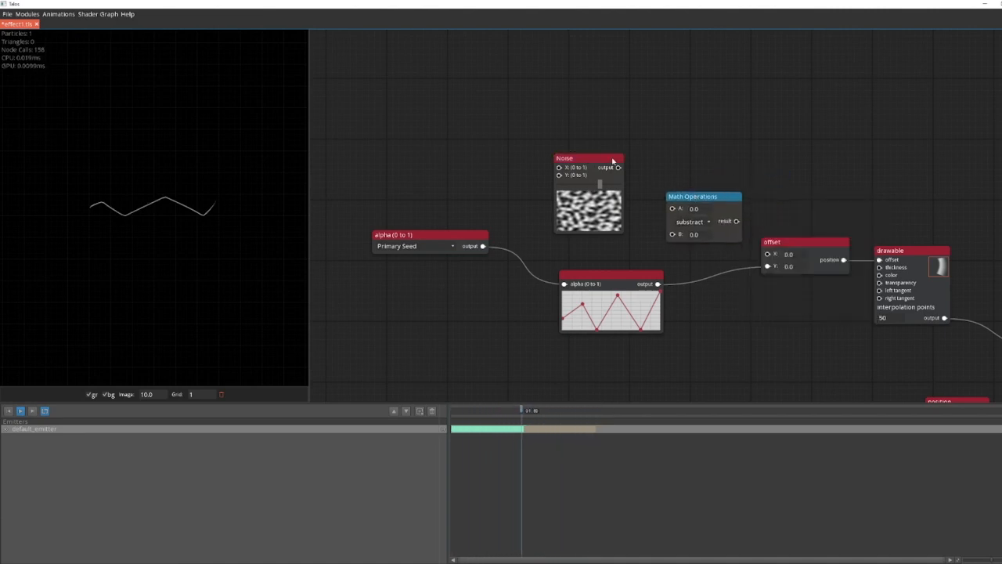
left_click_drag(618, 168, 630, 176)
Step: Set the math operation to multiply and connect the curve's output to its B input instead of the offset's Y
left_click(693, 221)
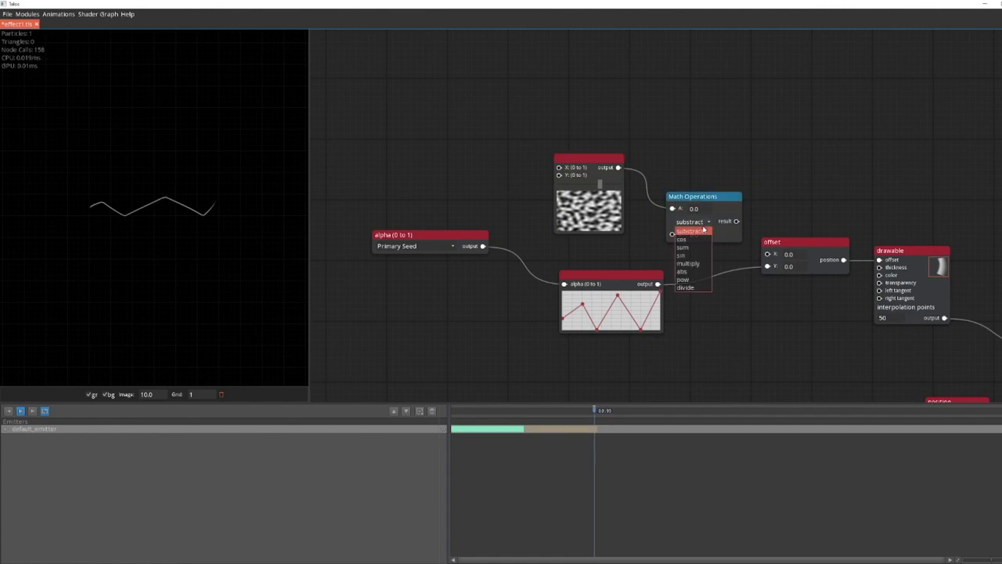
left_click(691, 259)
left_click_drag(653, 270, 626, 276)
left_click_drag(768, 266, 672, 245)
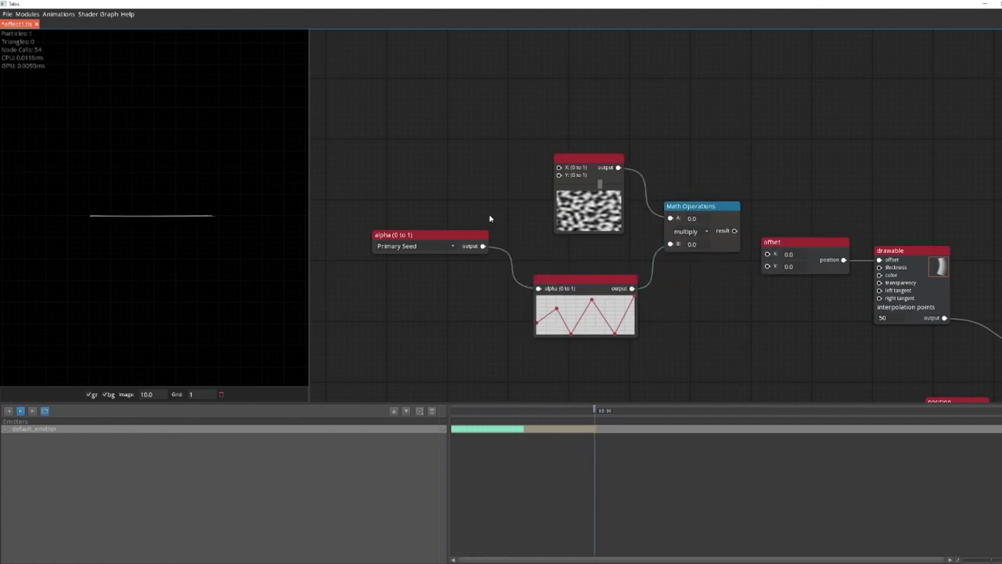
Step: Connect Primary Seed to the noise's Y input and the multiply result to the offset's Y, and tidy the module layout
left_click_drag(483, 246, 559, 179)
left_click_drag(536, 224, 507, 230)
mouse_move(706, 238)
left_mouse_down()
mouse_move(739, 265)
mouse_move(727, 299)
left_mouse_up()
left_click_drag(689, 223, 685, 228)
left_click_drag(399, 208, 521, 227)
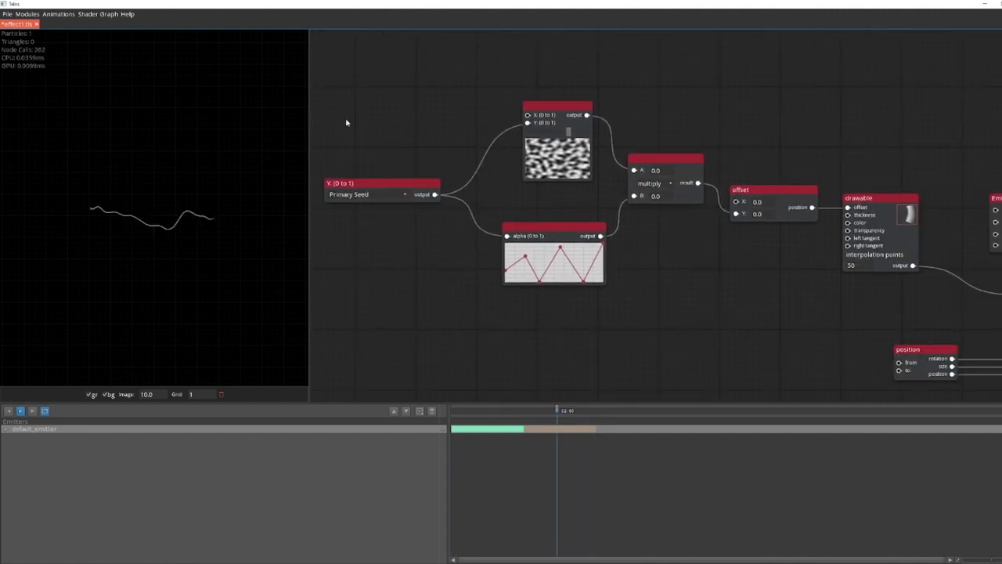
Step: Add a System Input module before the noise module and set it to Particle.alpha - Lifetime
right_click(346, 121)
type("inp")
key("Return")
left_click_drag(502, 91, 632, 247)
left_click_drag(479, 267, 435, 247)
left_click(433, 257)
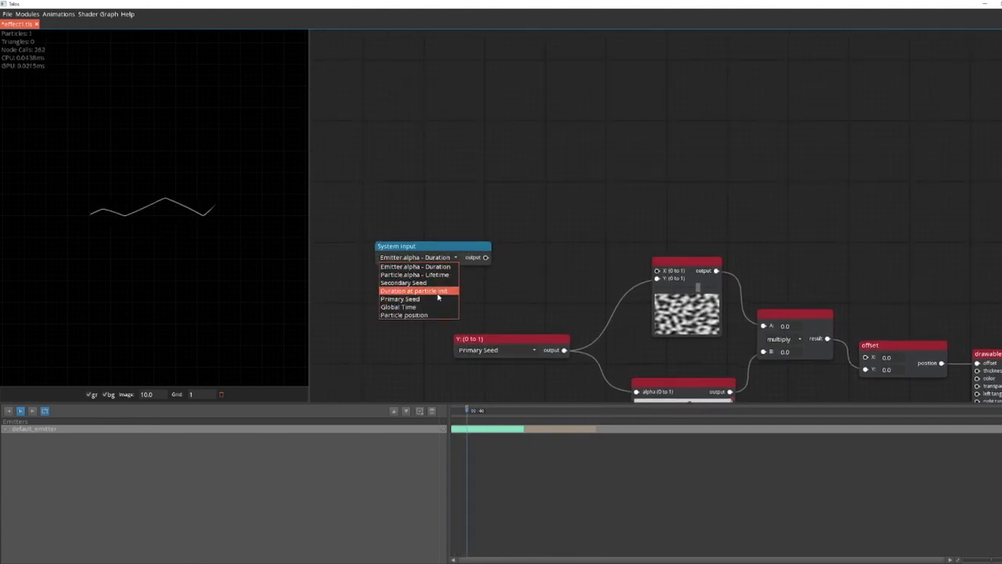
left_click(438, 274)
Step: Connect the Particle.alpha - Lifetime output to the noise's X input and line the module up beside the noise
left_click_drag(473, 251, 458, 241)
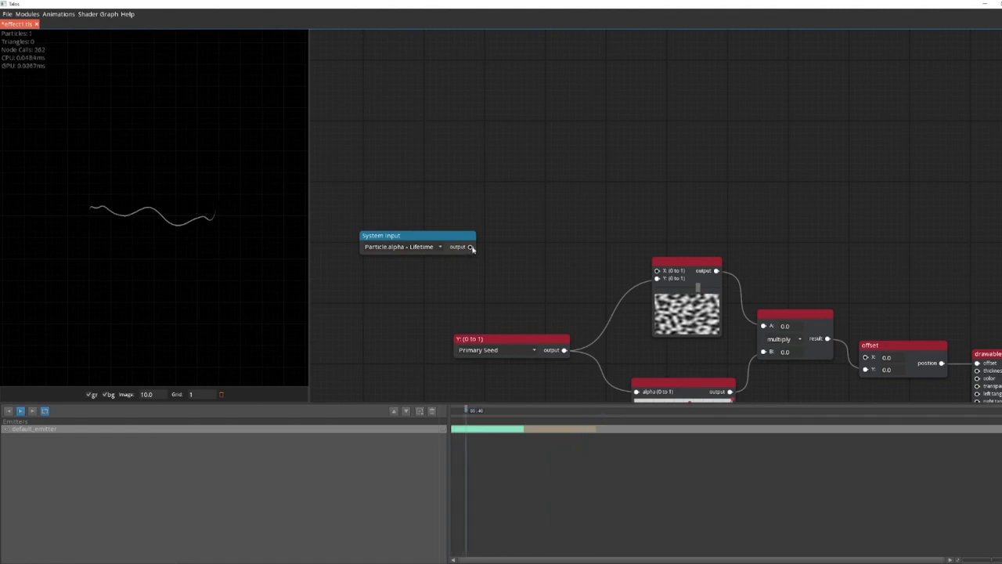
left_click_drag(562, 250, 657, 270)
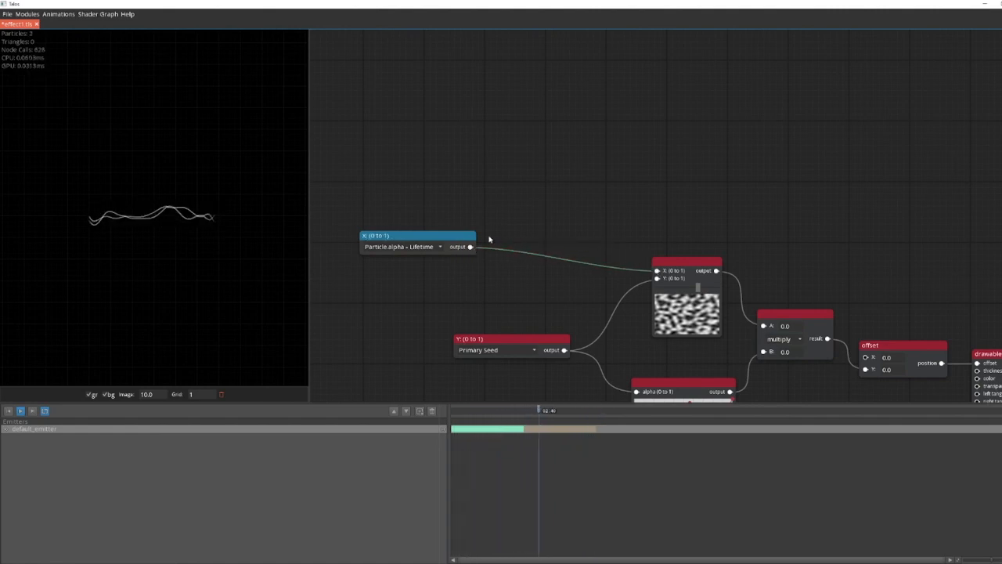
left_click_drag(459, 240, 545, 257)
Step: Reshape the offset curve into a smooth decline, starting high and falling to zero at its end
left_click_drag(541, 305, 413, 202)
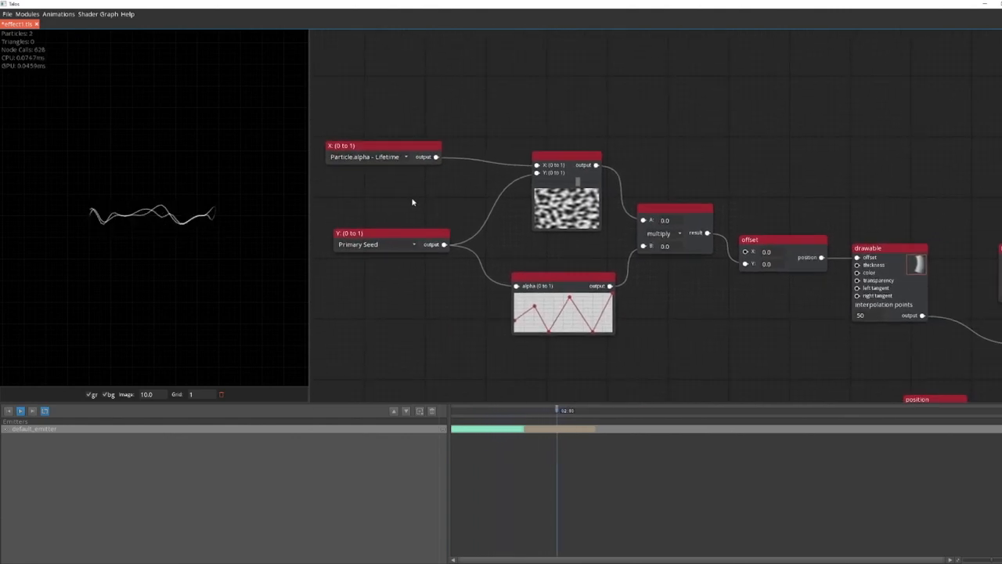
left_click(612, 295)
left_click_drag(593, 333, 623, 341)
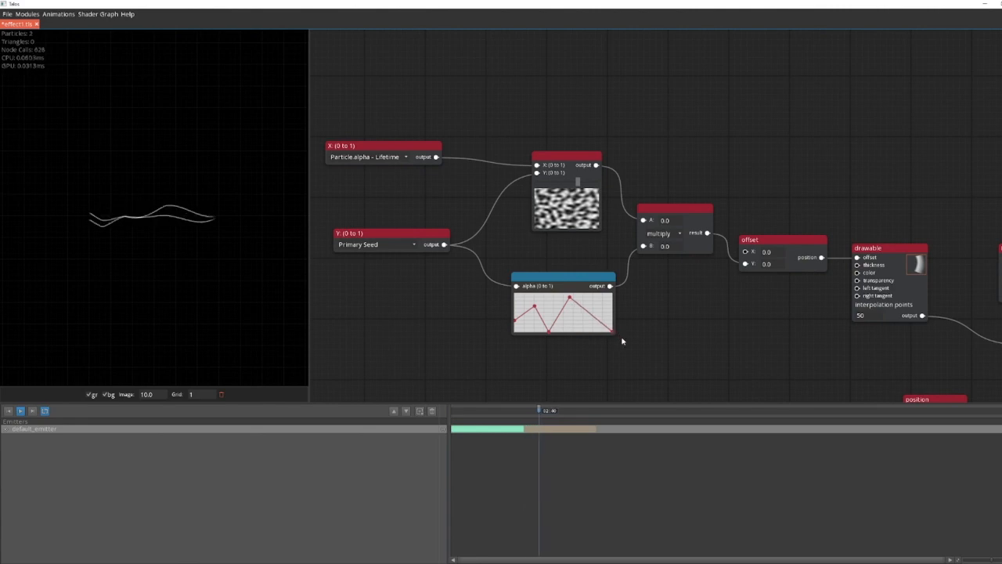
double_click(570, 299)
left_click_drag(548, 332, 580, 327)
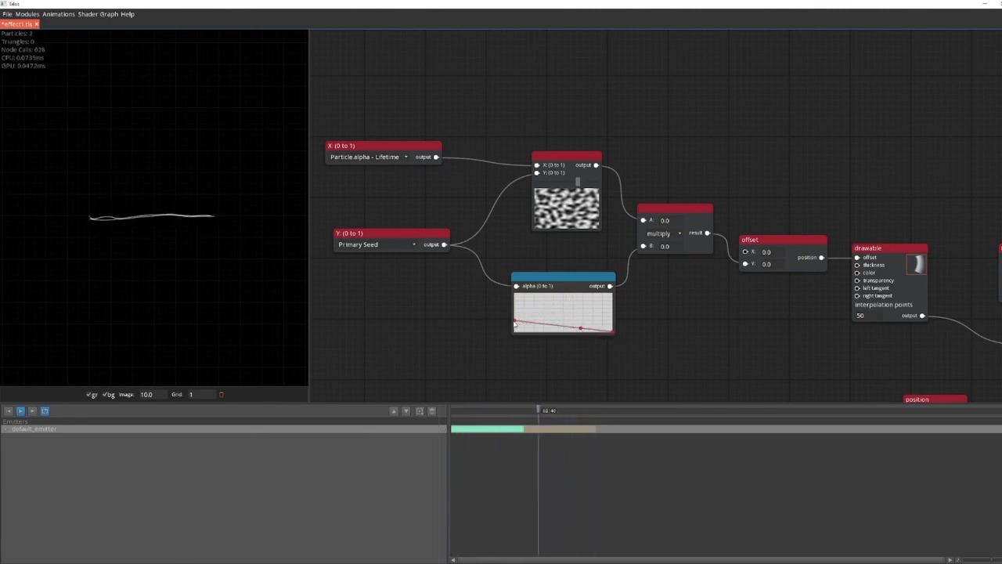
left_click_drag(515, 314, 511, 296)
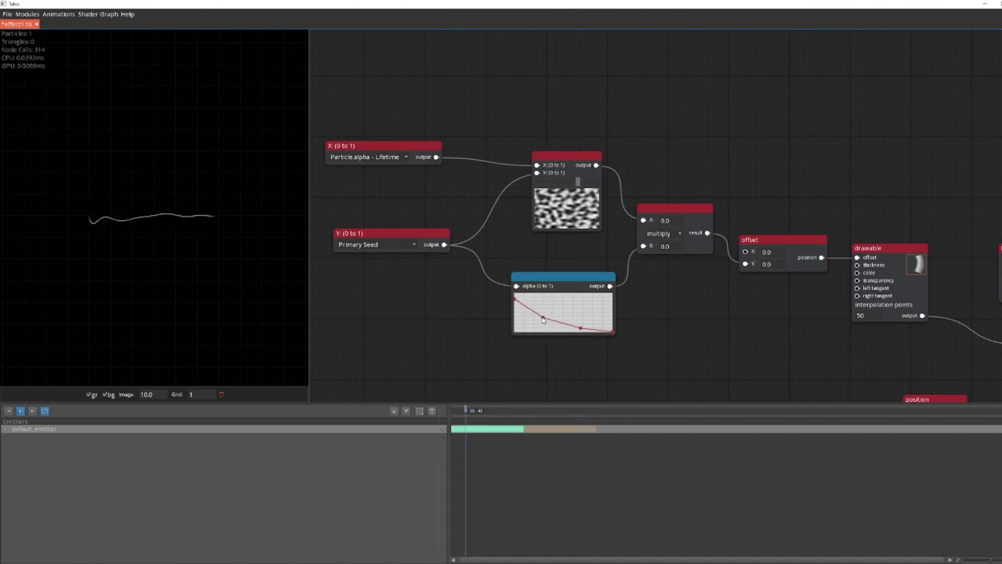
Step: Set the Emitter's emission to 5 and its duration to 1
mouse_move(424, 307)
left_mouse_down()
mouse_move(432, 329)
mouse_move(387, 309)
mouse_move(345, 314)
left_mouse_up()
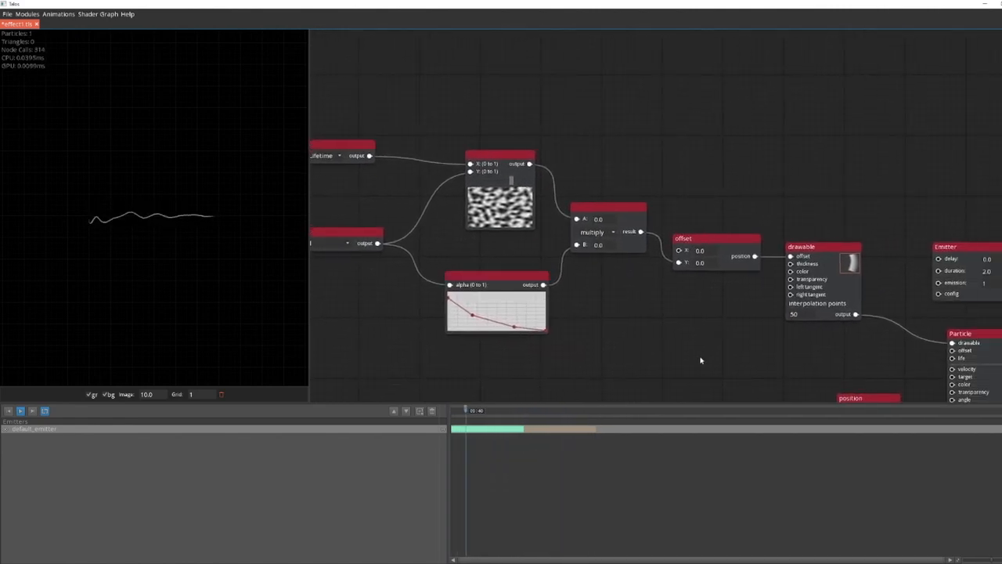
left_click_drag(728, 366, 466, 370)
left_click(678, 298)
left_click_drag(754, 329, 731, 310)
left_click(707, 257)
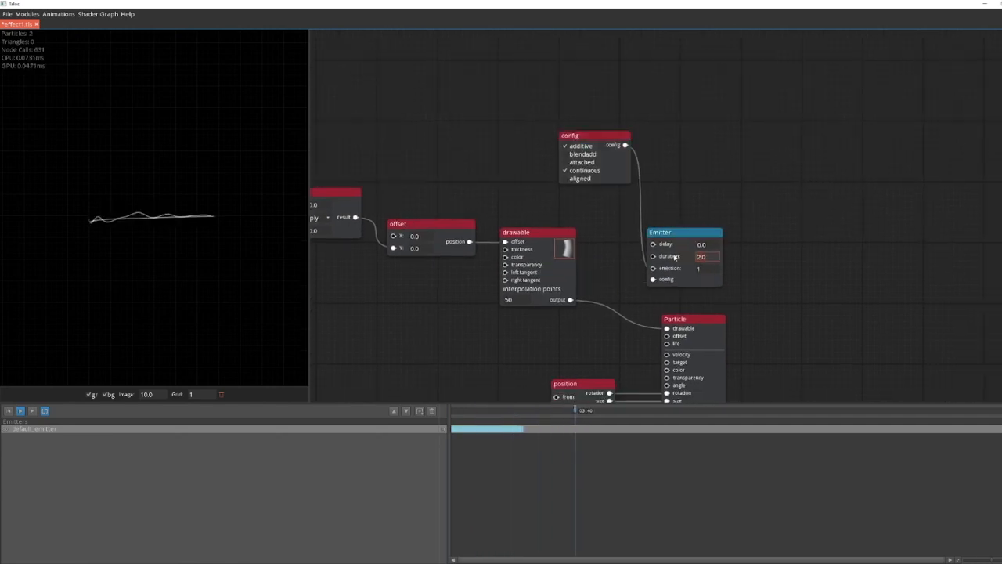
double_click(703, 268)
type("5")
double_click(705, 257)
type("1")
Step: Add a life number module with the value 2 to the Particle's life input
left_click_drag(621, 273, 612, 222)
left_click_drag(658, 293, 802, 260)
left_click_drag(571, 300, 540, 263)
Step: Add a transparency curve to the Particle that rises from zero, peaks mid-life and falls back to zero
left_click_drag(629, 290, 538, 299)
left_click_drag(507, 334, 604, 353)
left_click(520, 327)
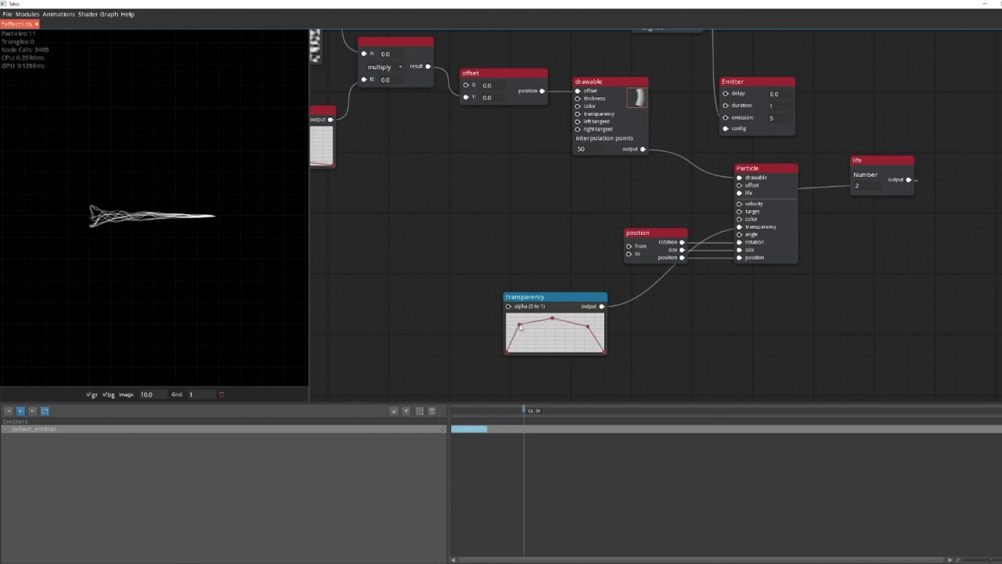
left_click_drag(548, 297, 541, 217)
Step: Add thickness, color and transparency modules to the drawable's inputs and stack them below the offset curve
left_click_drag(513, 186, 625, 337)
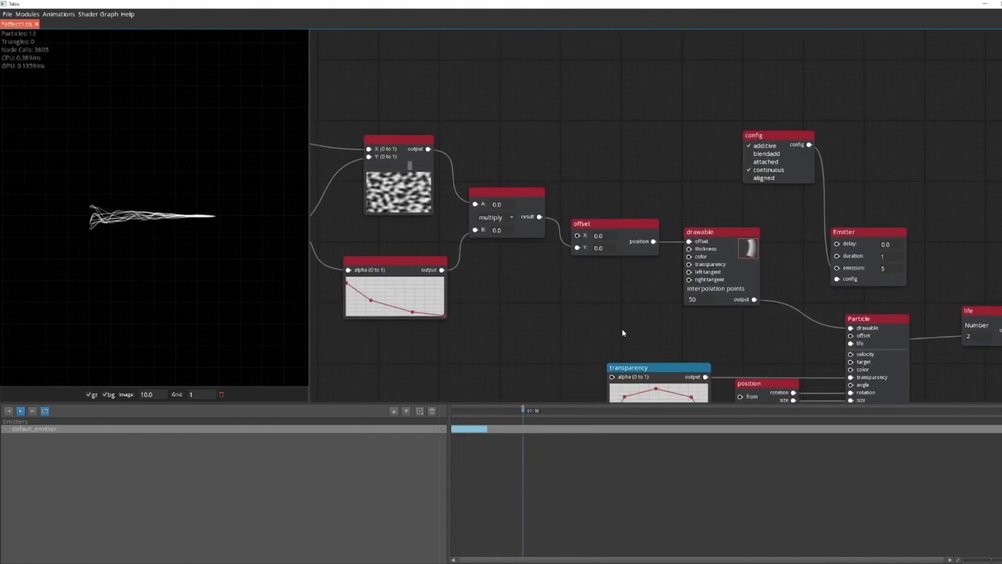
left_click_drag(689, 249, 408, 339)
left_click(689, 258)
left_click(689, 265)
left_click_drag(549, 365, 688, 247)
left_click_drag(680, 137, 524, 354)
left_click_drag(635, 133, 485, 292)
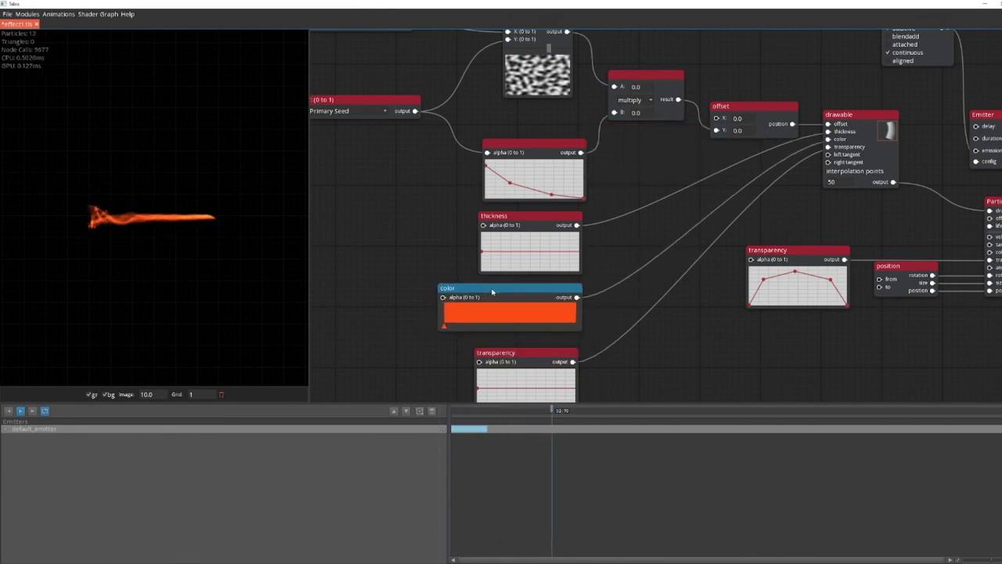
left_click_drag(408, 252, 409, 189)
left_click_drag(515, 291, 519, 289)
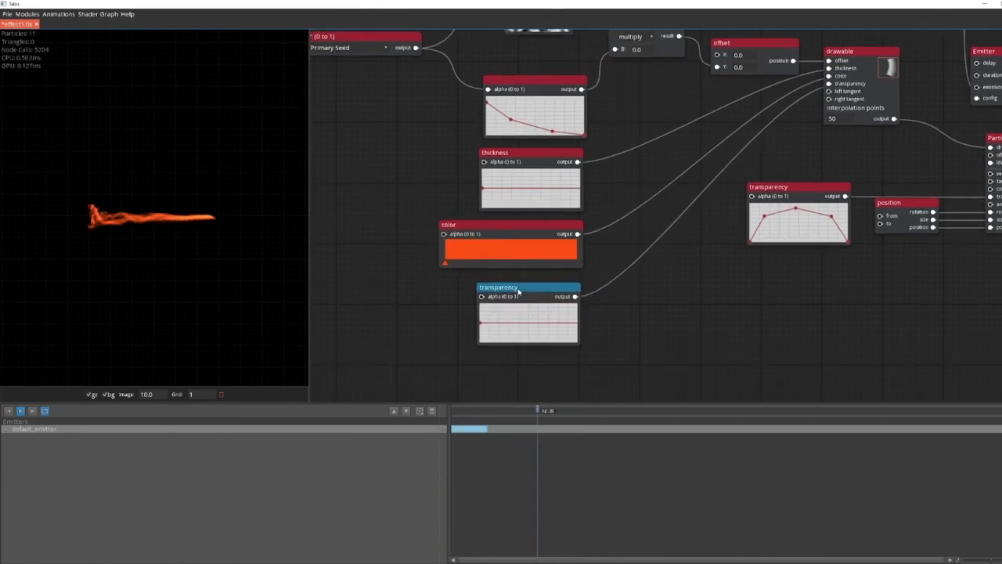
Step: Tidy the module layout and connect Primary Seed to the alpha inputs of the drawable's thickness, color and transparency modules
left_click_drag(535, 227, 537, 227)
left_click_drag(416, 182, 577, 219)
left_click_drag(530, 95, 419, 223)
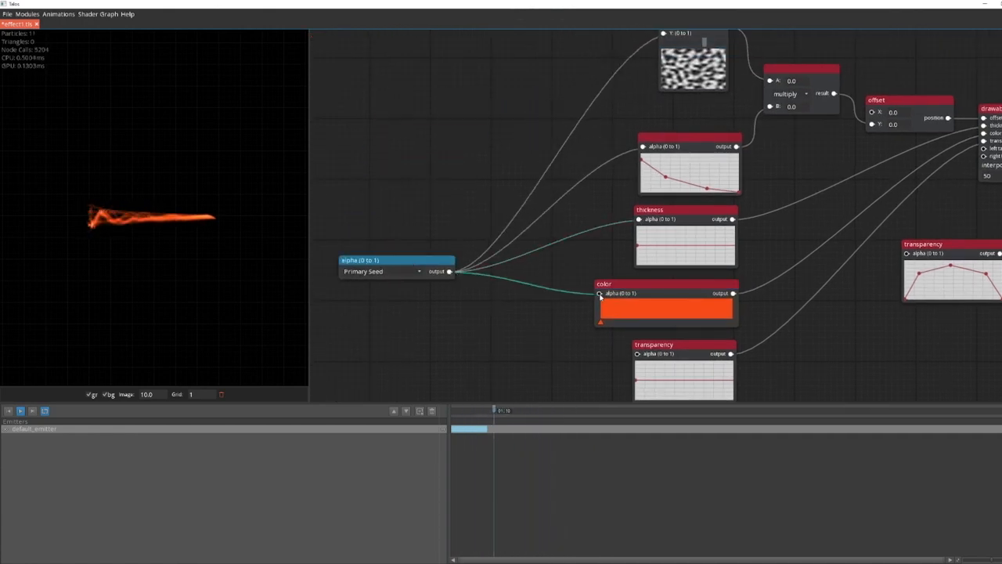
Step: Shape the drawable's transparency curve so it declines gradually from its start to zero at the end
left_click_drag(559, 362, 446, 349)
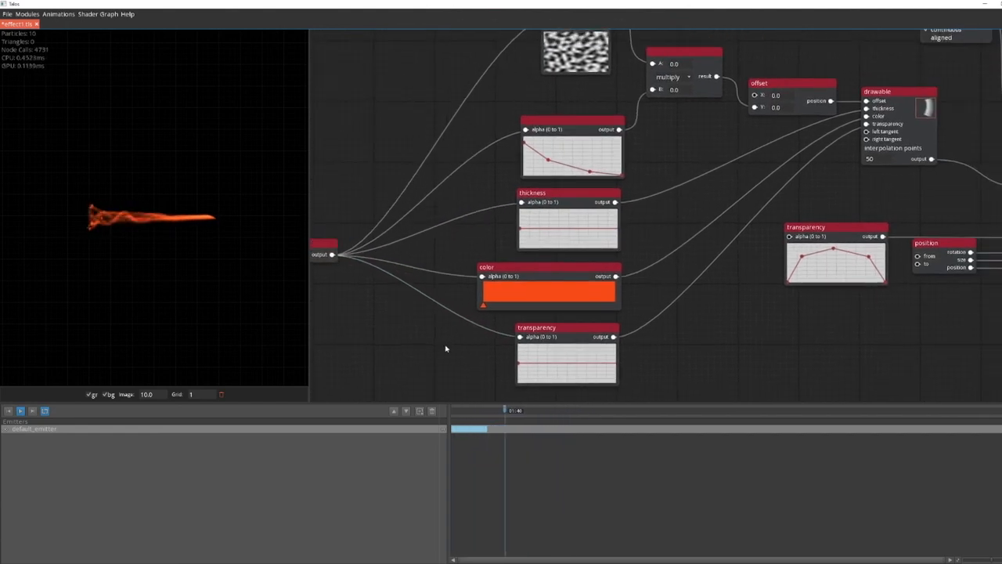
left_click(519, 365)
left_click_drag(560, 374, 625, 383)
Step: Add a middle orange stop and a dark end stop to the drawable's color gradient
left_click_drag(667, 303, 672, 322)
left_click(531, 326)
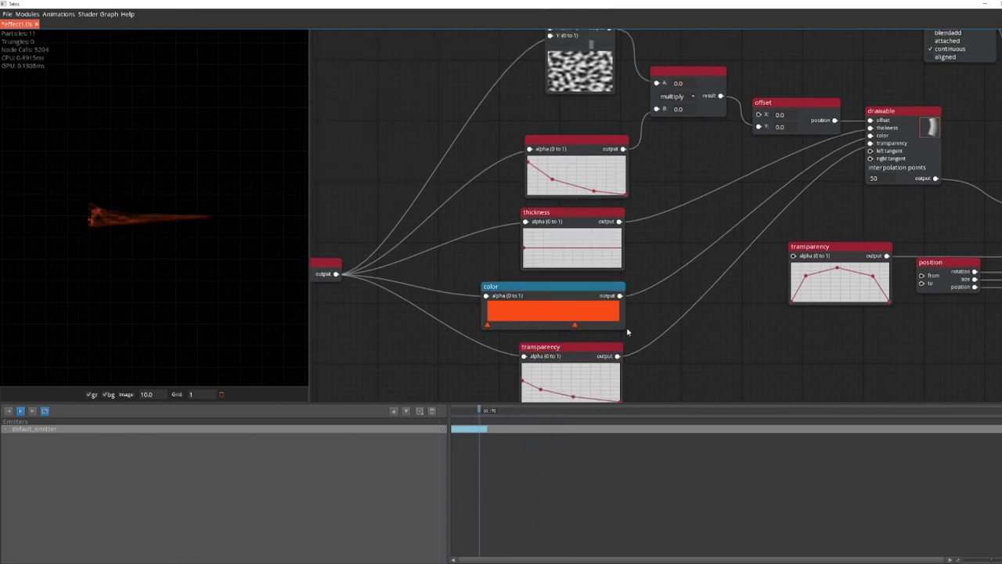
double_click(619, 326)
left_click_drag(489, 258, 466, 245)
left_click(561, 340)
Step: Set the gradient's first stop to magenta CC239CFF and lower the thickness curve so it tapers toward its end
double_click(489, 325)
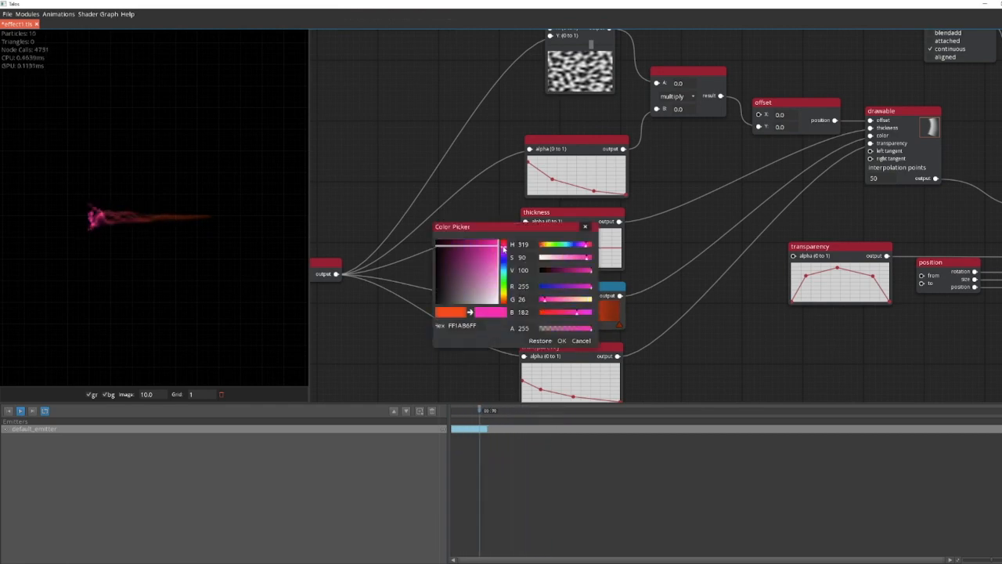
left_click_drag(493, 249, 487, 253)
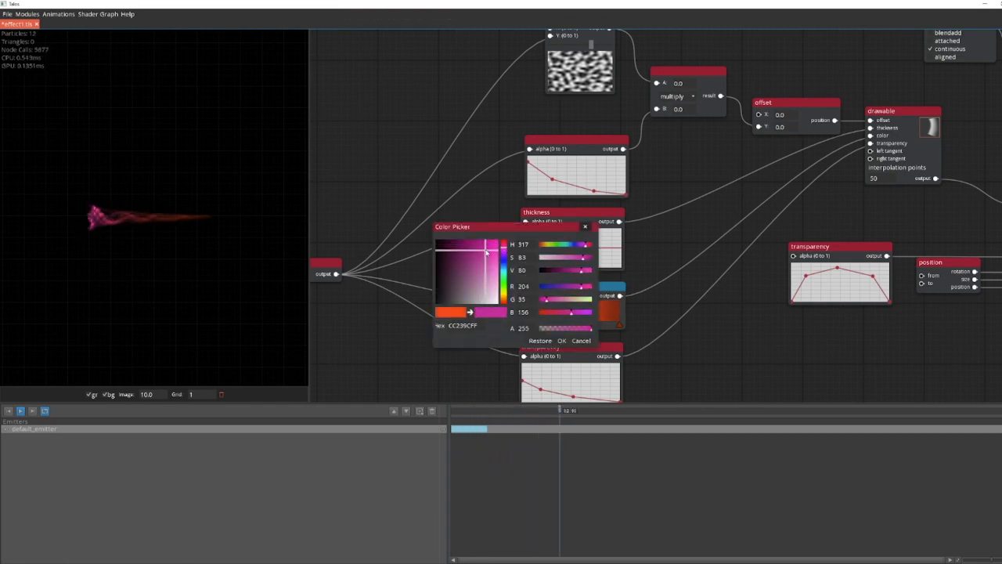
left_click(561, 340)
left_click(526, 264)
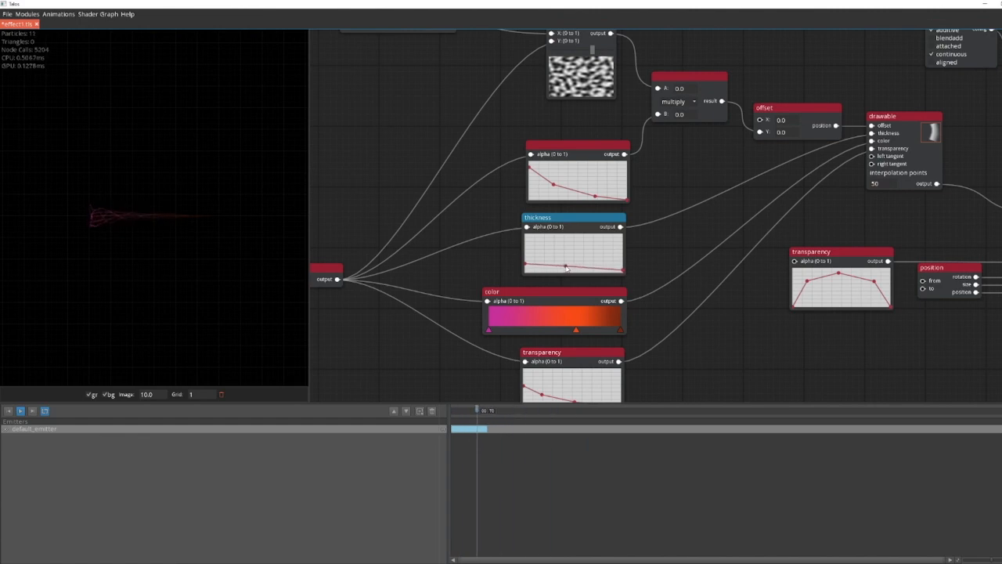
Step: Insert a Math Operations module between Particle.alpha - Lifetime and the noise's X input, set to multiply with B at 0.4
left_click_drag(620, 168, 560, 179)
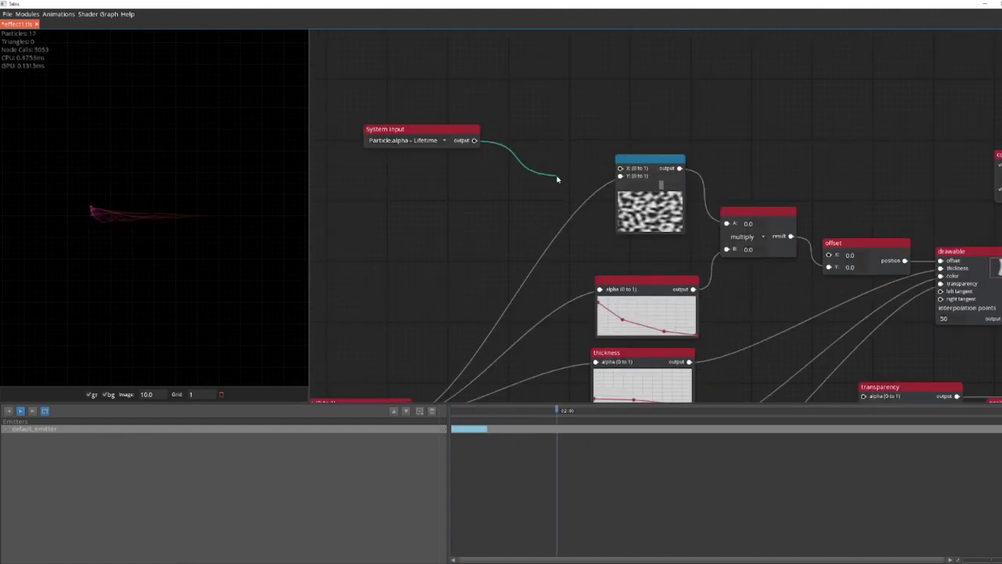
left_click_drag(475, 141, 529, 152)
type("math")
key("Return")
left_click(513, 155)
left_click(516, 196)
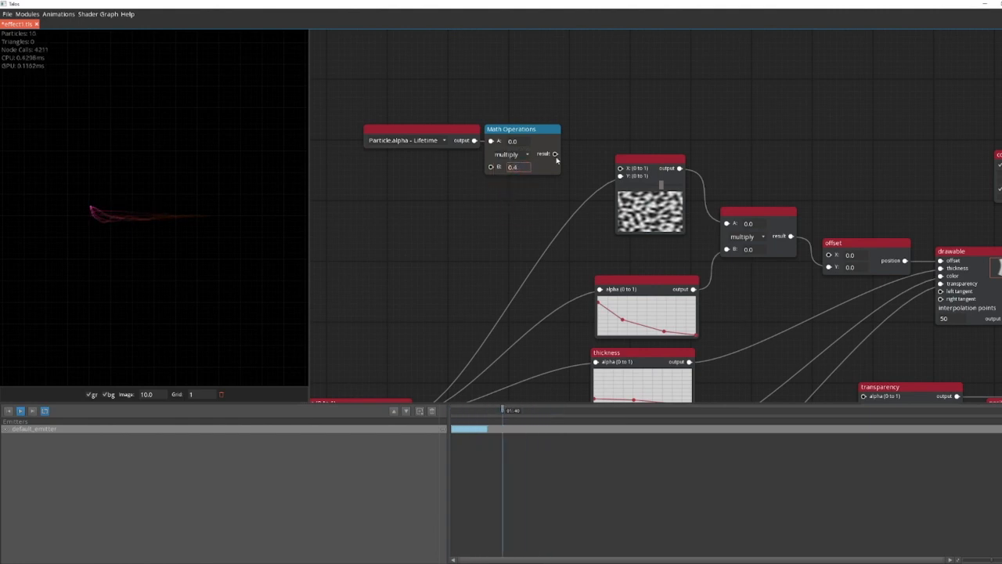
left_click_drag(517, 129, 533, 134)
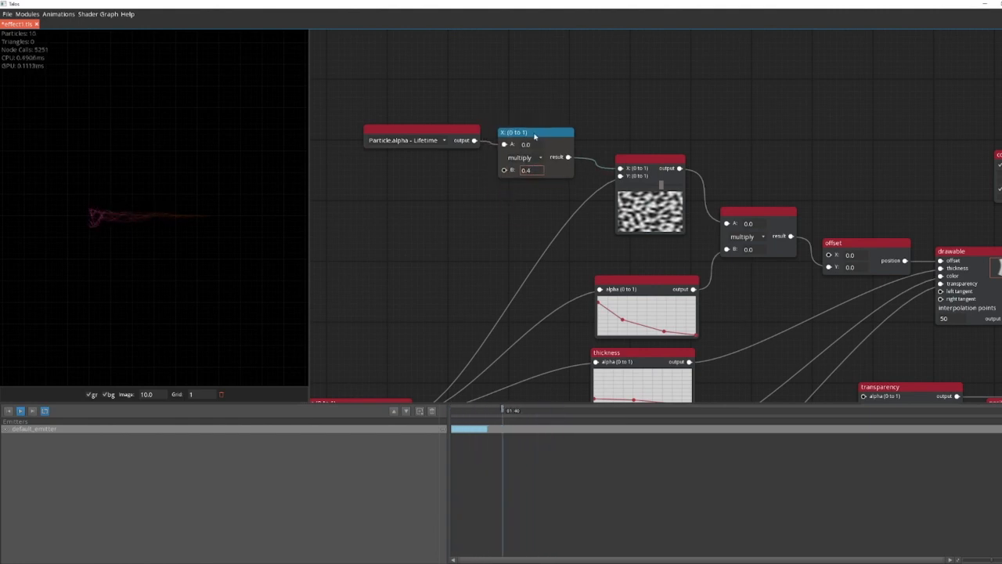
left_click_drag(416, 128, 403, 135)
Step: Raise the early part of the drawable's transparency curve, keeping a steep drop toward the end
left_click_drag(416, 247, 332, 111)
left_click_drag(725, 333, 711, 262)
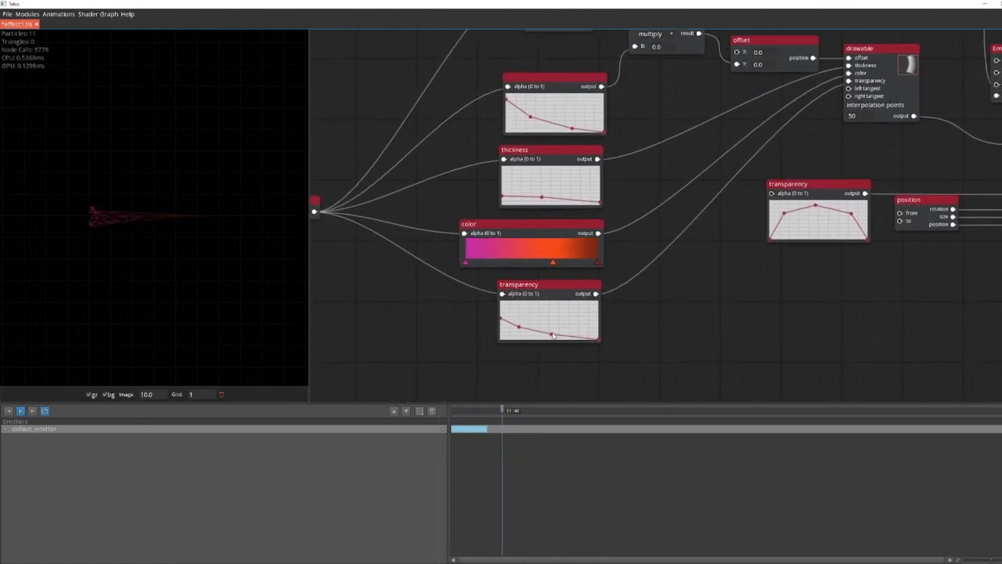
left_click(552, 335)
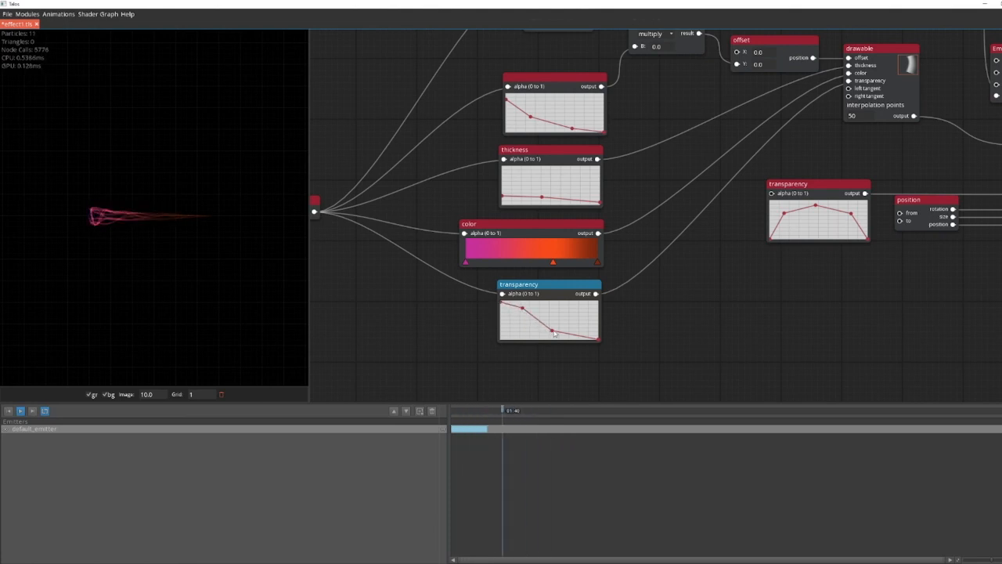
Step: Select the position module and reposition the beam's start and end points in the preview
left_click_drag(750, 329, 501, 347)
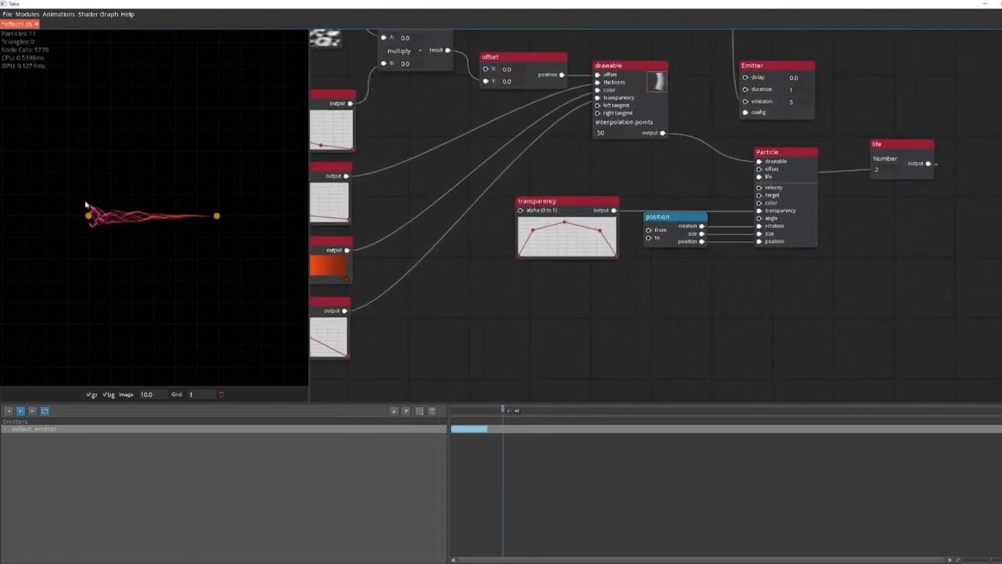
left_click_drag(88, 216, 86, 273)
left_click_drag(217, 217, 175, 222)
left_click_drag(99, 275, 57, 219)
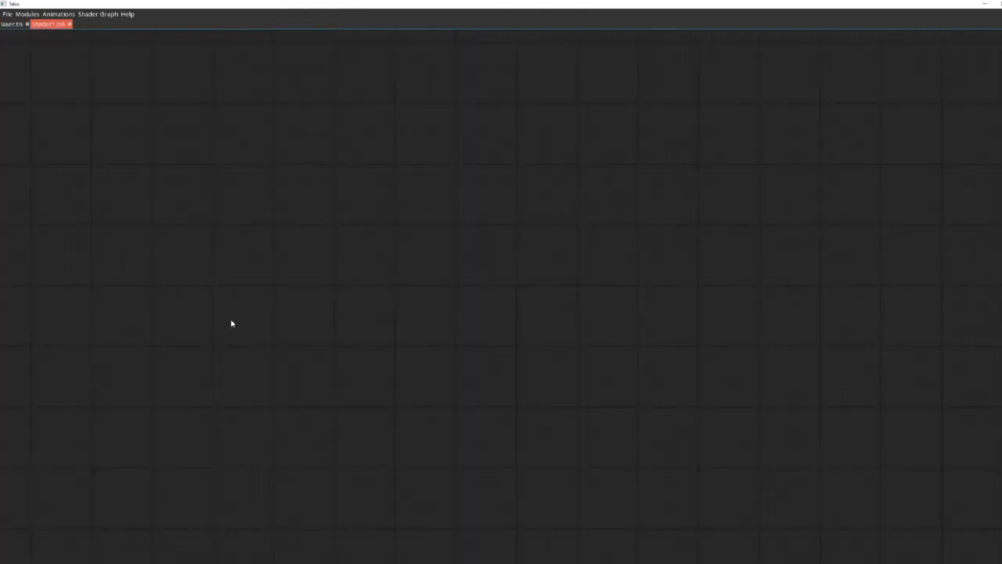
Step: Add a UV Node to the empty shader graph and place it at the graph's start
right_click(193, 324)
type("uv")
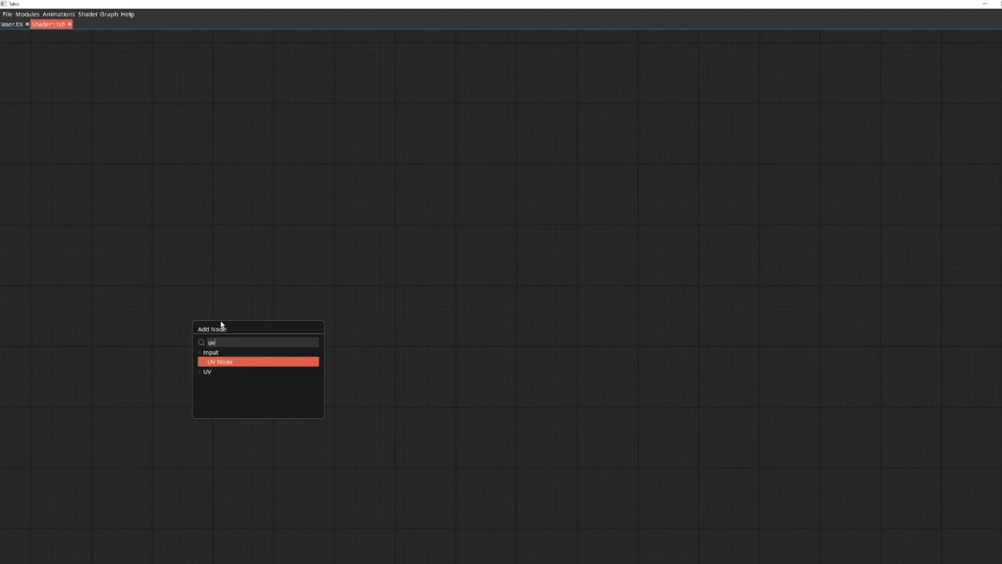
key("Return")
left_click_drag(201, 204, 181, 251)
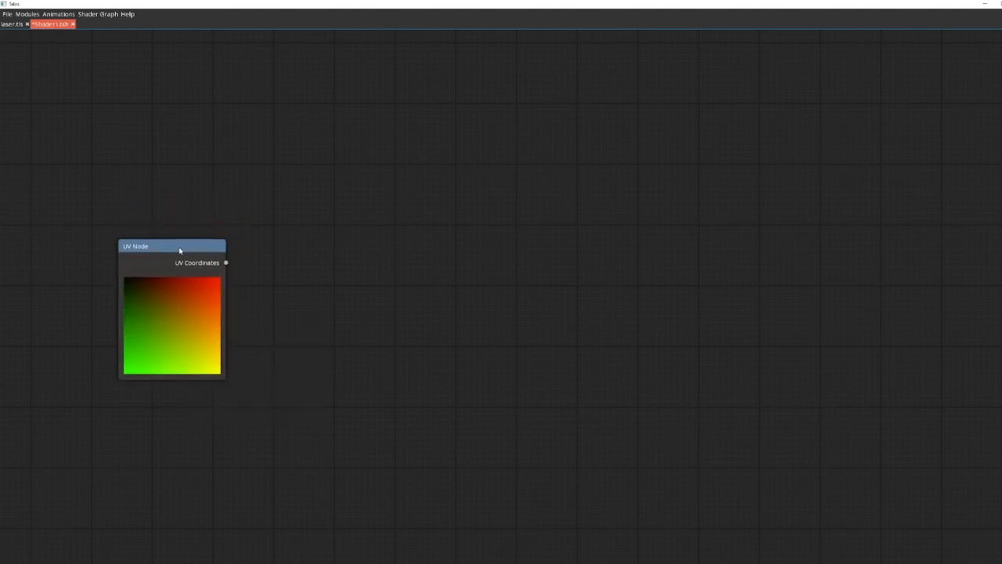
Step: Add a Color node after the UV Node and feed the UV coordinates into its Color input
left_click_drag(261, 285, 283, 294)
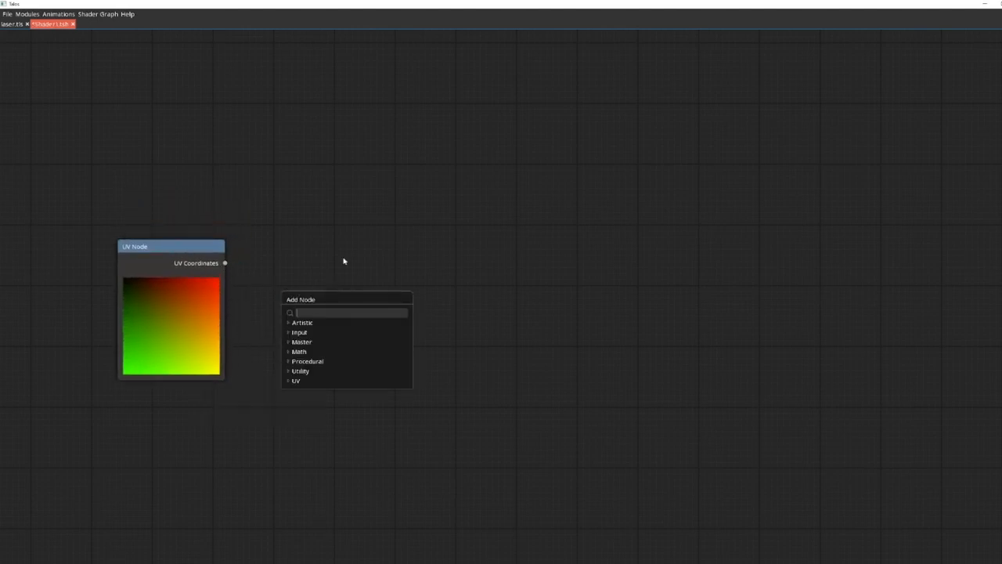
type("co")
key("Down")
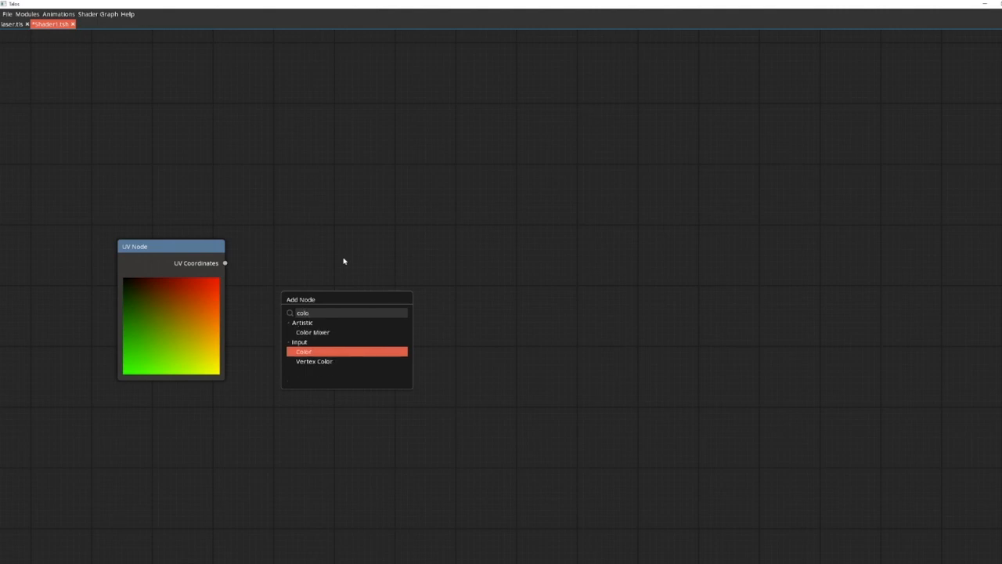
key("Return")
left_click_drag(273, 103, 293, 182)
Step: Add a Math Node above and beyond the Color node, taking the Green Channel as its Value A
left_click_drag(422, 221, 329, 294)
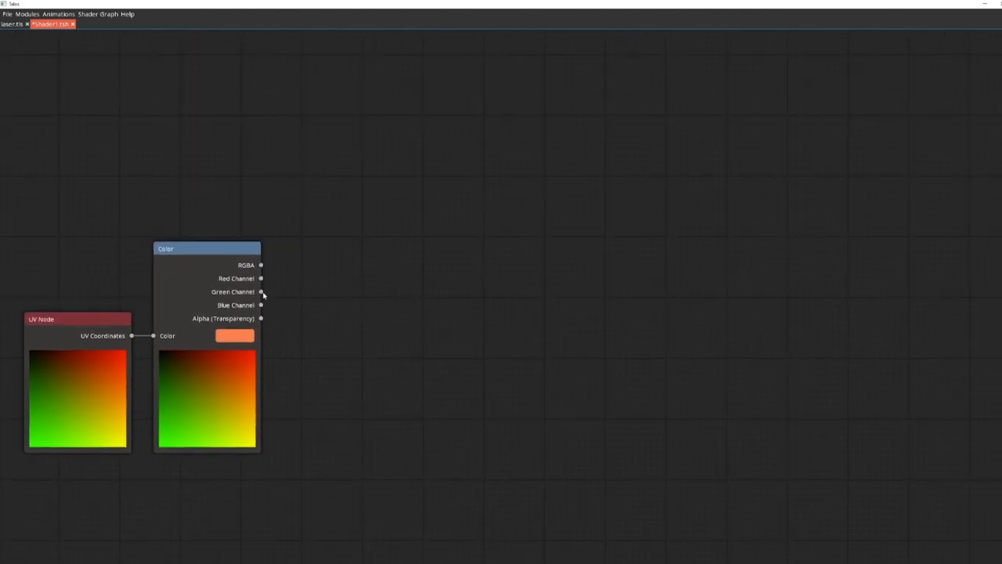
left_click_drag(345, 260, 345, 260)
type("math")
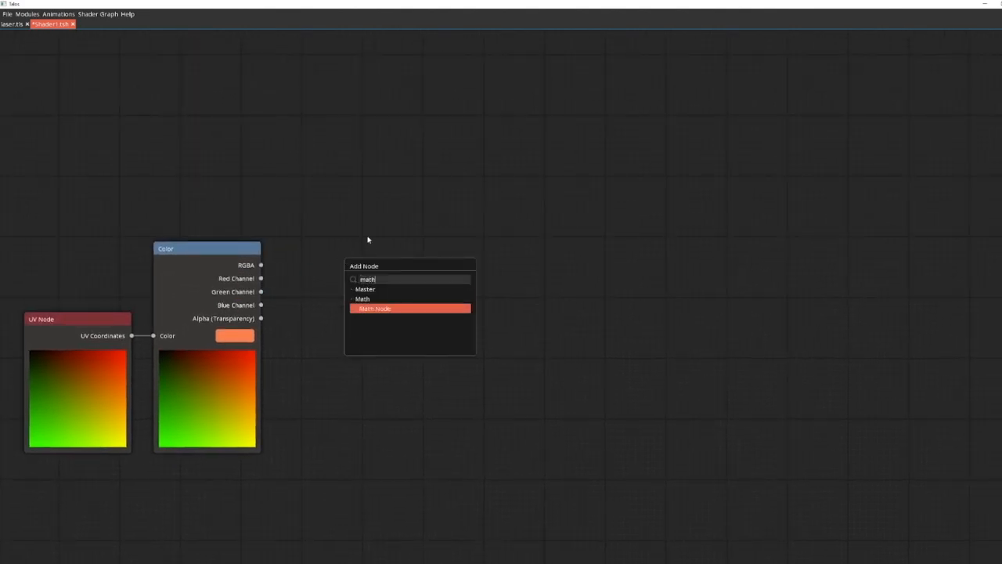
key("Return")
left_click_drag(307, 59, 340, 94)
Step: Add a One Minus node fed by the Green Channel and place it below the Math Node
left_click_drag(262, 303, 353, 398)
type("minu")
key("Return")
left_click_drag(413, 277, 414, 374)
Step: Add a second Math Node set to Power after One Minus, and align the first Math Node above it
left_click_drag(496, 373, 497, 372)
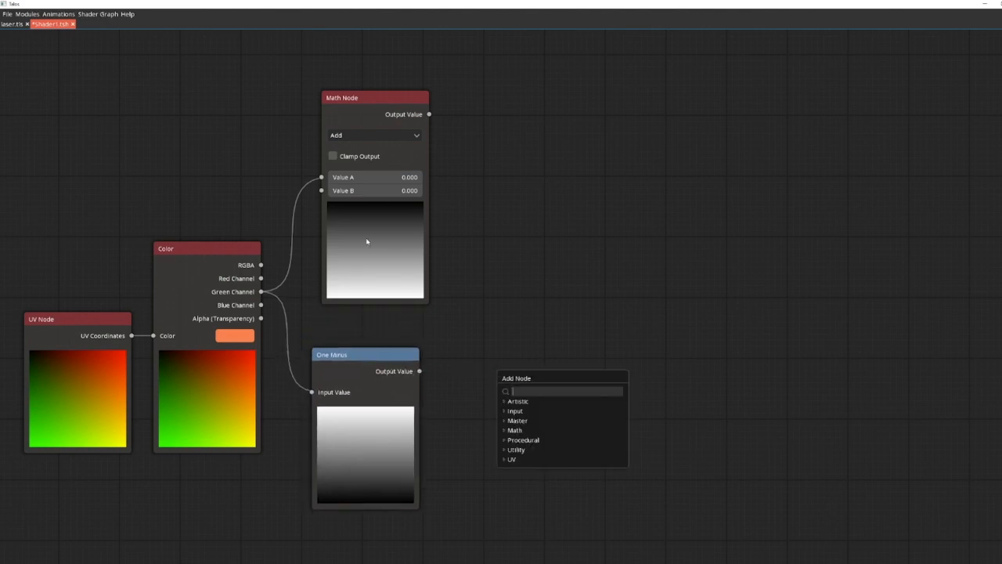
type("math")
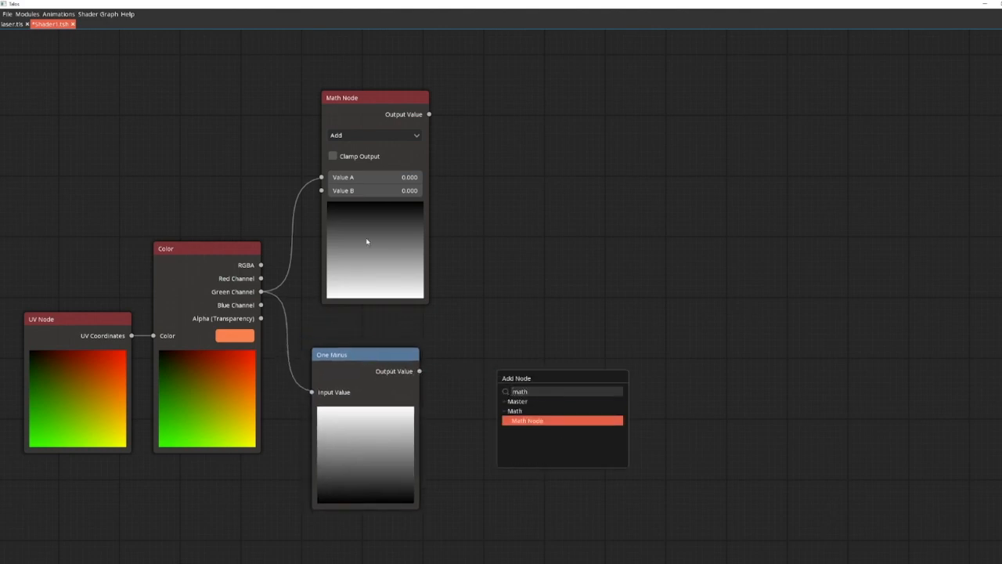
key("Return")
left_click(474, 209)
left_click(486, 255)
left_click_drag(486, 177, 498, 317)
left_click_drag(409, 101, 543, 83)
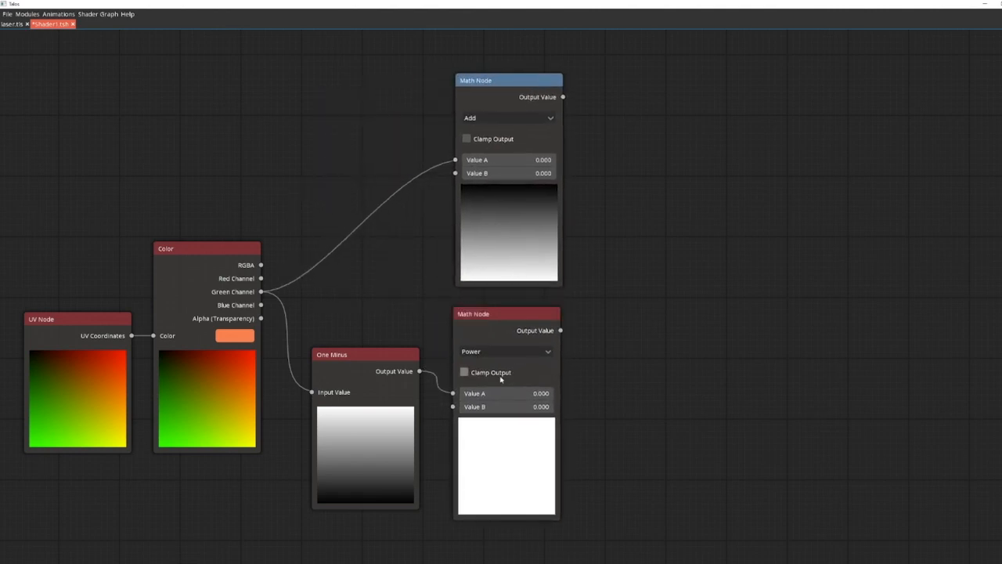
Step: Set Value B of the Power node to 4
left_click(531, 408)
type("4")
key("Return")
Step: Change the upper Math Node's operation to Power and set its Value B to 4
left_click_drag(635, 261, 594, 282)
left_click(470, 138)
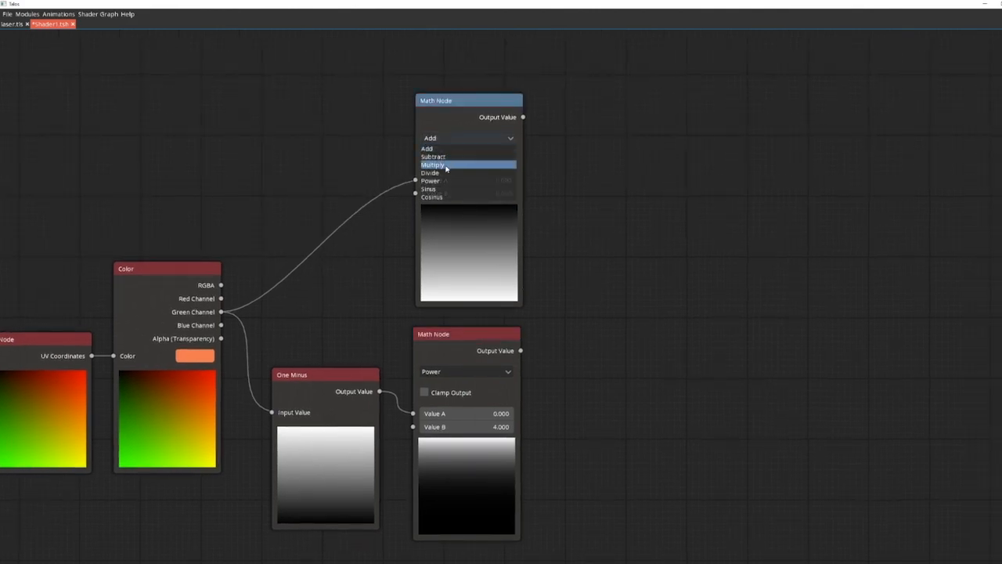
left_click(446, 157)
left_click(493, 194)
type("4")
key("Return")
Step: Add a Math Node that adds the outputs of the two Power nodes, using the upper one as Value A and the lower as Value B
left_click_drag(581, 243, 482, 246)
left_click_drag(398, 338, 401, 336)
left_click_drag(424, 121, 578, 251)
type("math")
key("Return")
left_click_drag(563, 58, 515, 206)
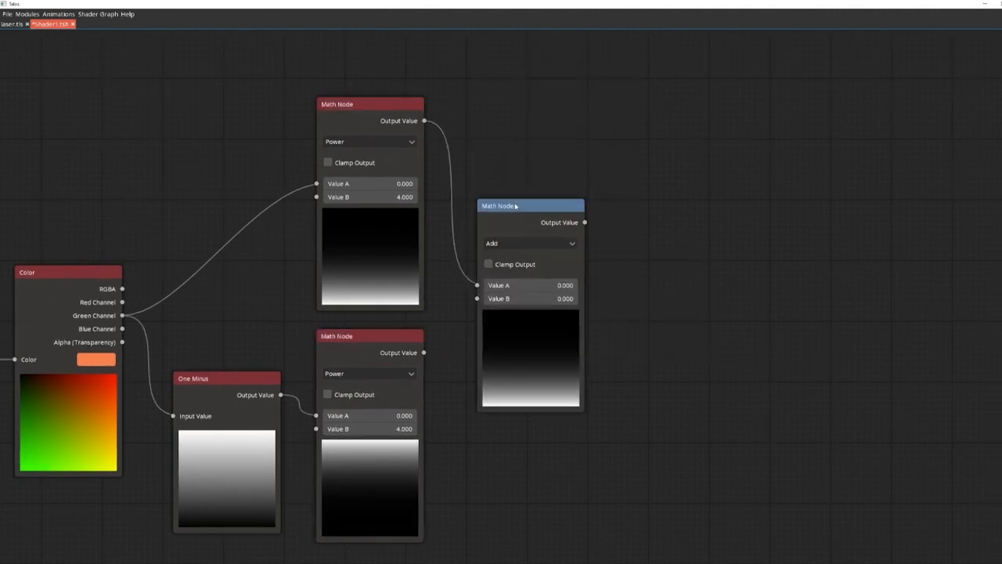
left_click_drag(423, 353, 477, 299)
left_click_drag(643, 309, 559, 341)
left_click_drag(442, 238, 427, 238)
Step: Add a One Minus node fed by the Add node's output and place it beside that node
left_click_drag(485, 256, 535, 246)
type("one")
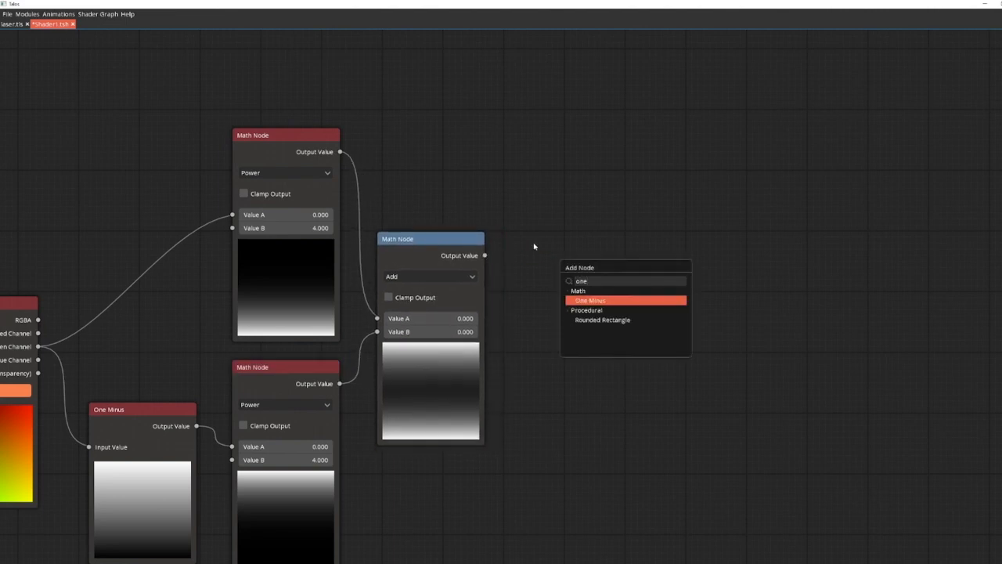
key("Return")
left_click_drag(560, 121, 563, 221)
Step: Add a Math Node with the new One Minus output as Value A and set its operation to Power
left_click_drag(673, 263, 459, 272)
left_click_drag(368, 228, 493, 274)
type("math")
key("Return")
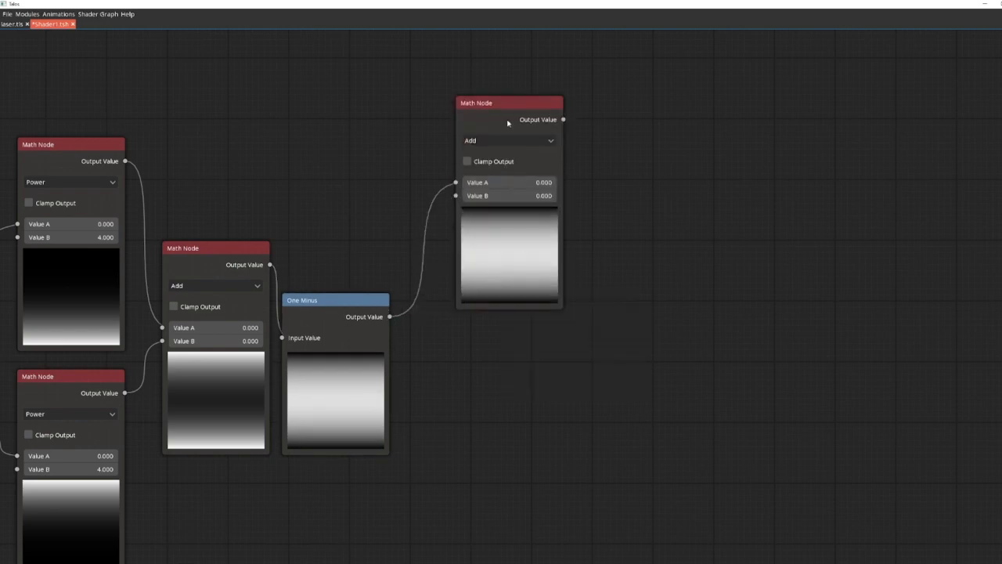
left_click(491, 141)
left_click(490, 141)
left_click(481, 183)
Step: Set the new Power node's Value B to 9.5 and align the node beside One Minus
double_click(533, 199)
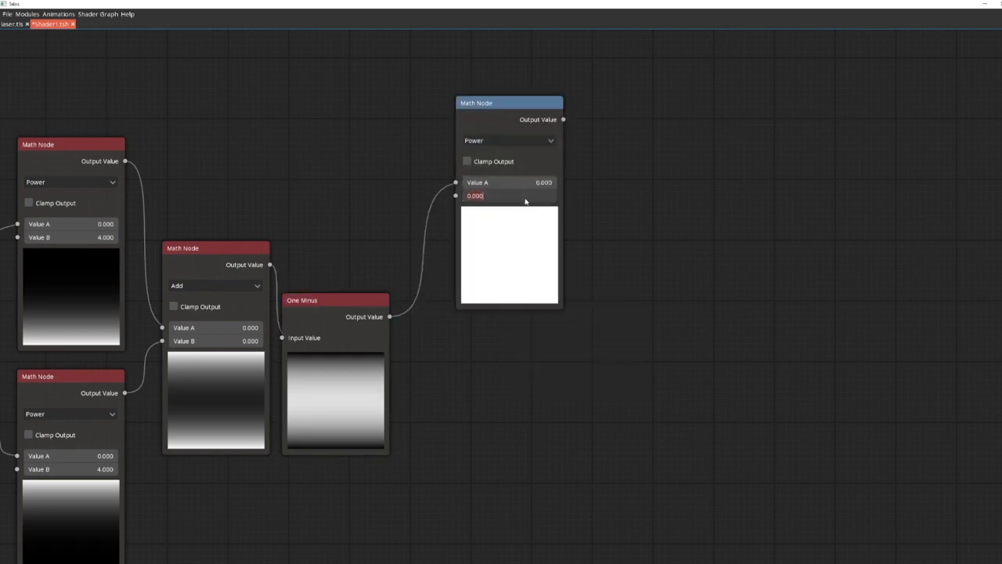
mouse_move(530, 198)
left_mouse_down()
mouse_move(579, 201)
mouse_move(530, 200)
mouse_move(554, 201)
mouse_move(542, 200)
left_mouse_up()
type("9")
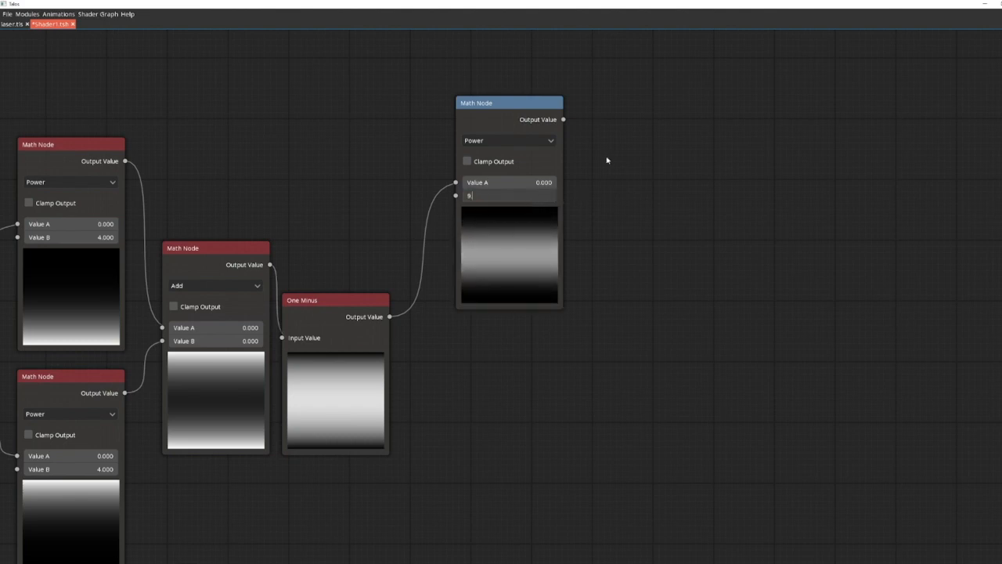
type(".5")
key("Return")
left_click_drag(500, 110, 472, 245)
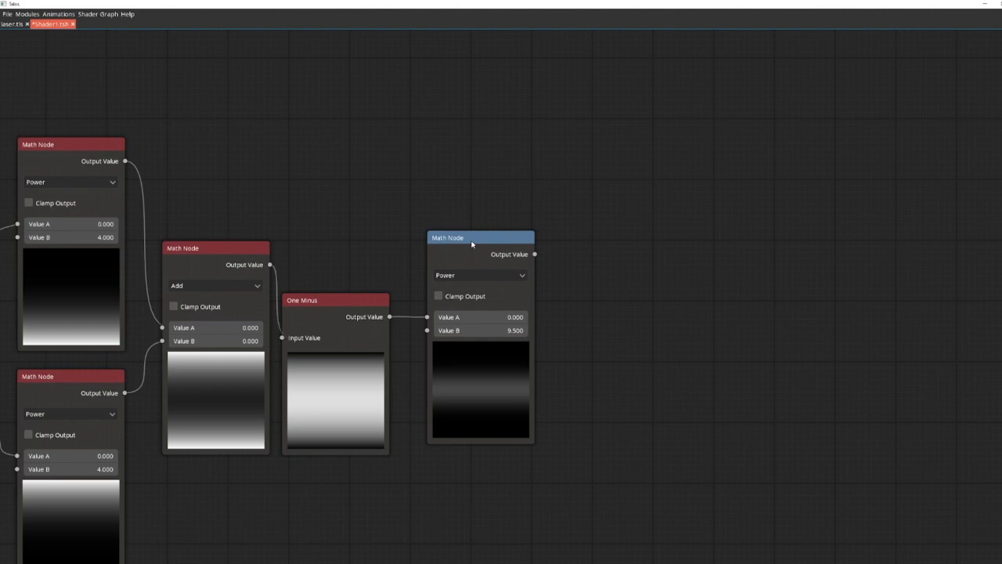
Step: Add a Voronoi Noise node in the empty area above the gradient nodes
left_click_drag(264, 129, 660, 439)
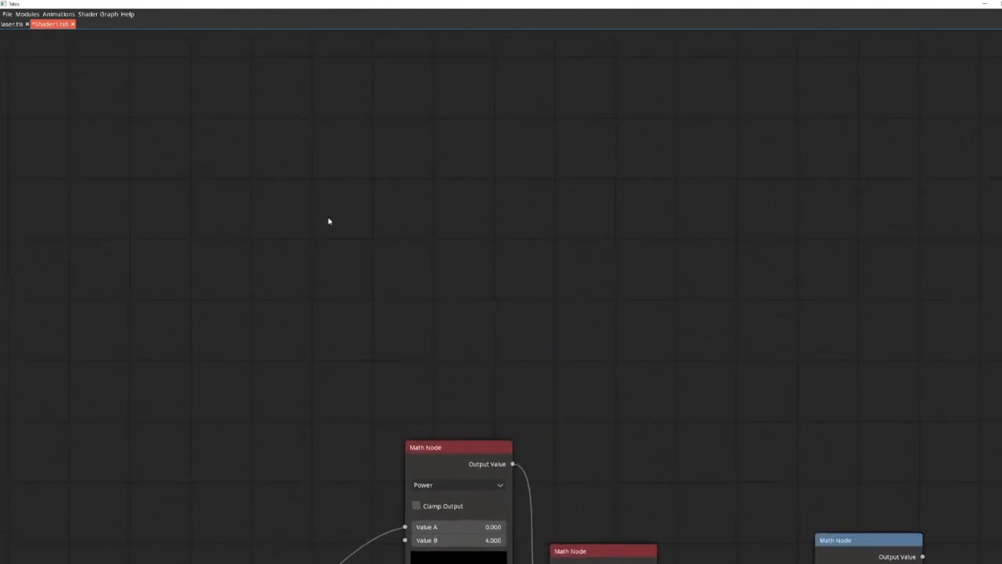
left_click_drag(328, 220, 273, 267)
right_click(524, 210)
type("voro")
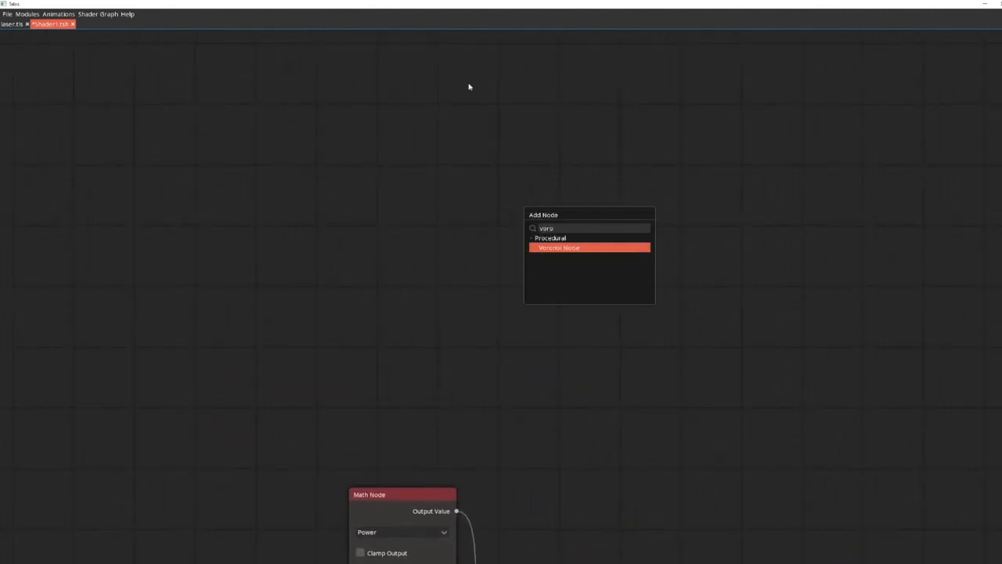
key("Return")
left_click_drag(495, 38, 597, 271)
Step: Add a Tiling and Offset node before Voronoi Noise, and set the noise's Angle Offset to 1
right_click(392, 225)
type("to")
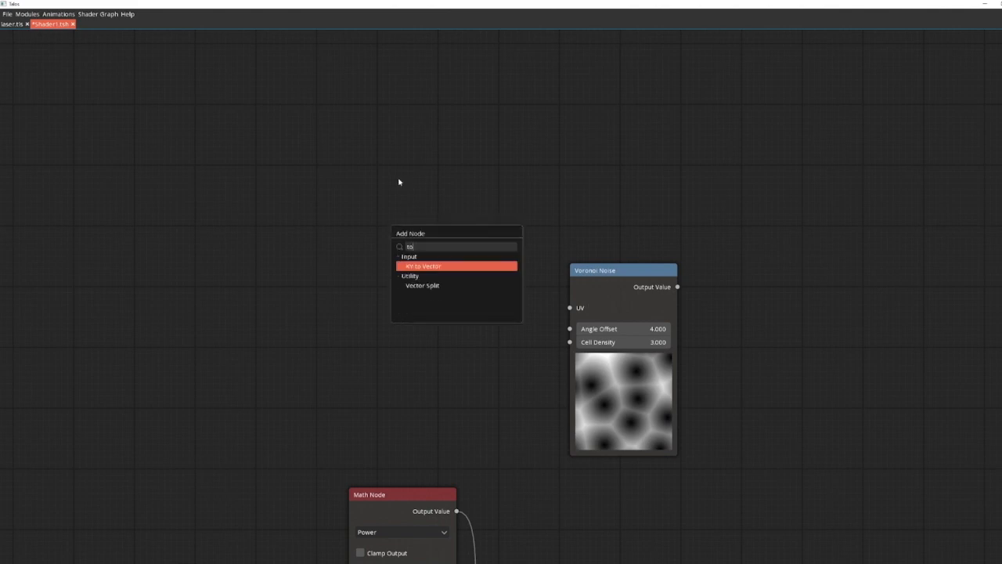
key("BackSpace")
key("Return")
left_click_drag(486, 176, 452, 164)
key("Return")
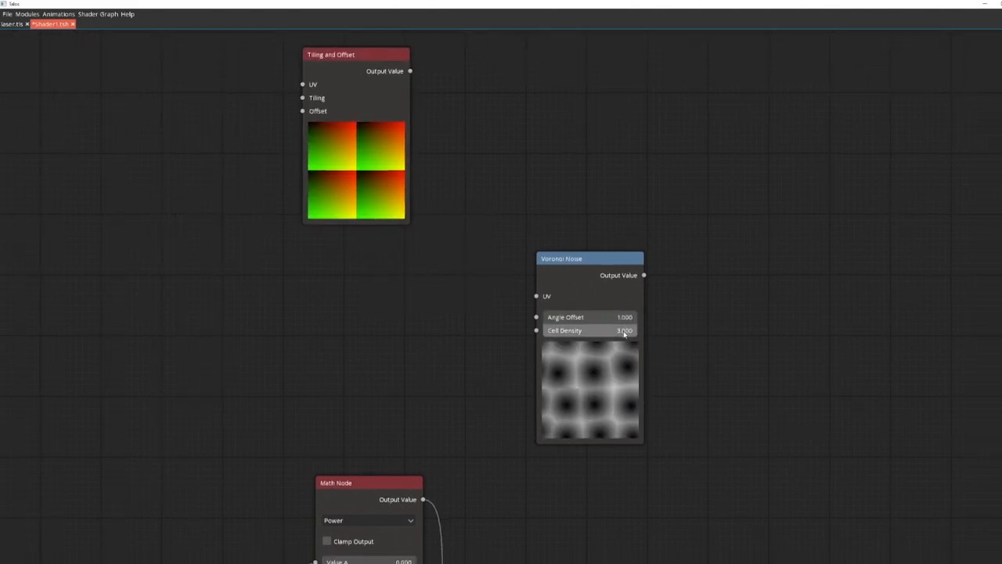
left_click_drag(380, 52, 418, 137)
Step: Add an XY to Vector node and connect it to the Tiling input of Tiling and Offset
right_click(182, 170)
type("vec")
key("Return")
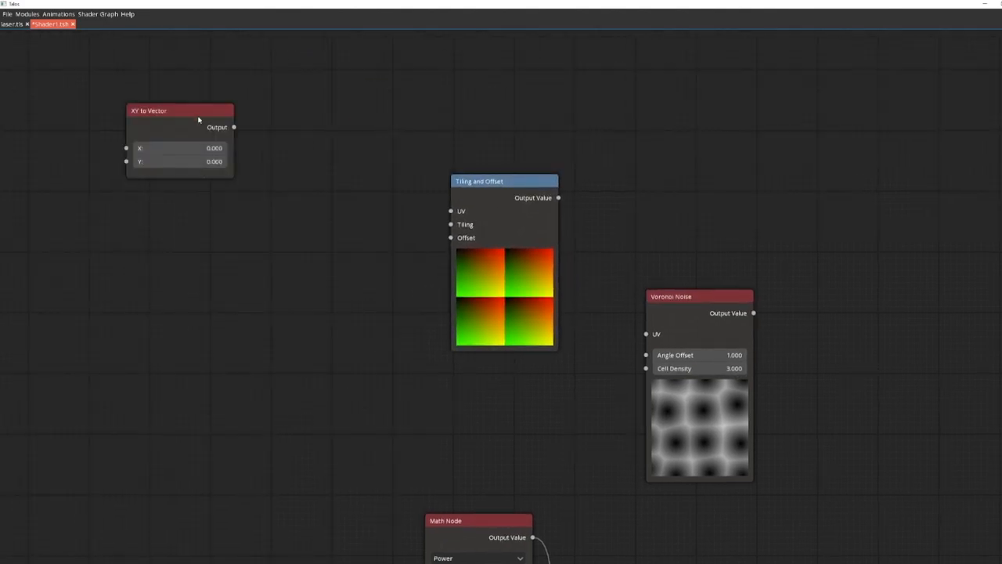
left_click_drag(198, 111, 282, 195)
left_click_drag(452, 227, 452, 226)
left_click_drag(286, 194, 325, 193)
Step: Set the tiling vector to X 0.5 and Y 1, and move its node slightly upward
left_click(332, 231)
type("1")
left_click(332, 244)
type("1")
key("Return")
left_click(334, 232)
type("0.5")
key("Return")
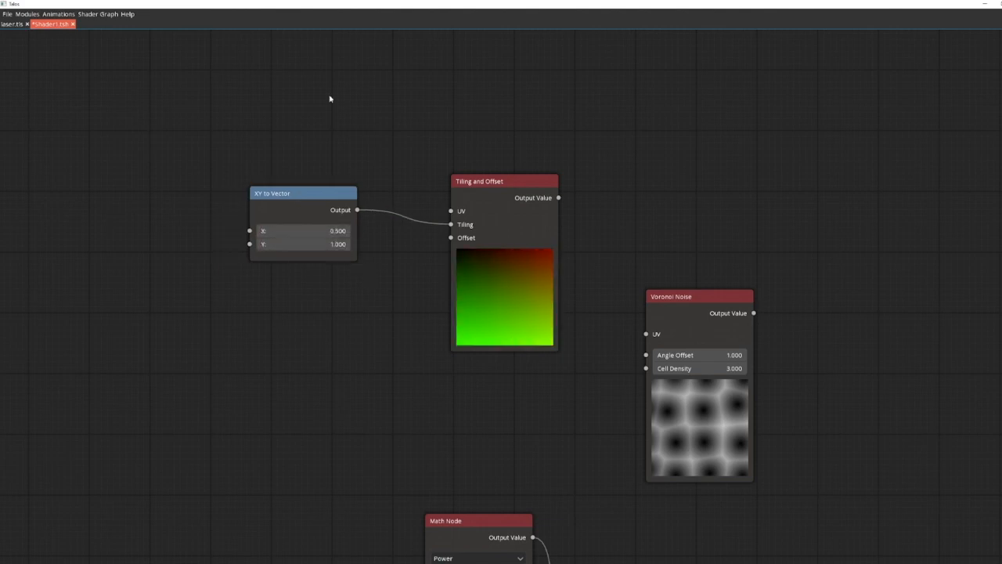
left_click_drag(327, 193, 331, 173)
Step: Add a Math Node feeding the Offset input and place it below the tiling vector node
left_click_drag(450, 239, 275, 264)
type("math")
key("Return")
left_click_drag(290, 219, 309, 276)
Step: Add a Timer node and a second XY to Vector node ahead of the offset Math Node, with the vector below the Timer
left_click_drag(105, 308, 187, 260)
right_click(180, 290)
type("time")
key("Return")
right_click(159, 358)
type("vec")
key("Return")
left_click_drag(179, 313, 207, 336)
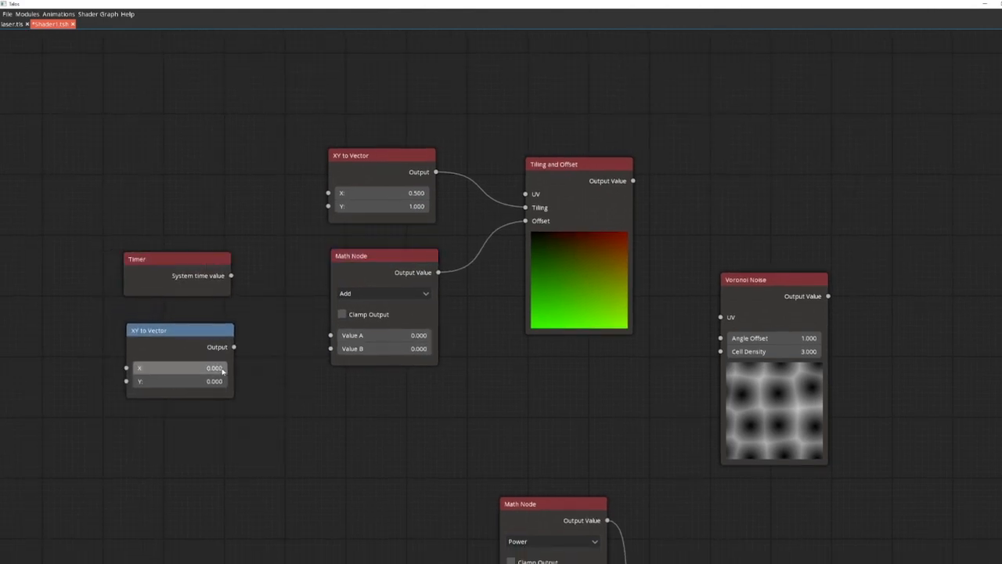
Step: Set the lower vector's X to -1, and multiply the Timer as Value A by that vector as Value B in the offset Math Node
left_click_drag(270, 349, 330, 349)
left_click_drag(231, 276, 331, 239)
left_click_drag(380, 159, 382, 271)
left_click_drag(181, 259, 203, 274)
left_click_drag(179, 331, 202, 364)
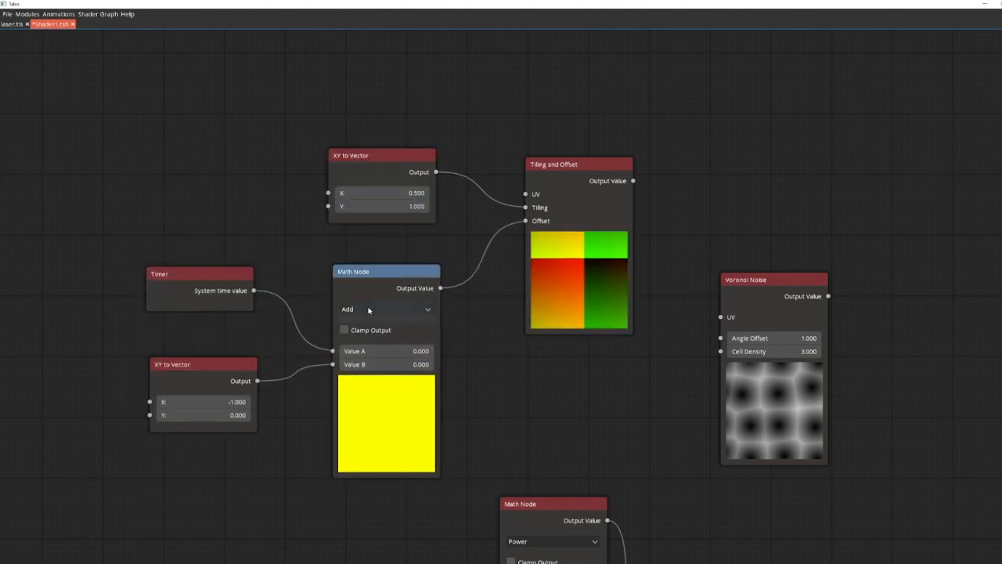
left_click(371, 310)
left_click(380, 334)
Step: Connect the Tiling and Offset output to the UV input of Voronoi Noise
left_click_drag(461, 246, 359, 312)
left_click(301, 224)
left_click_drag(301, 224, 304, 224)
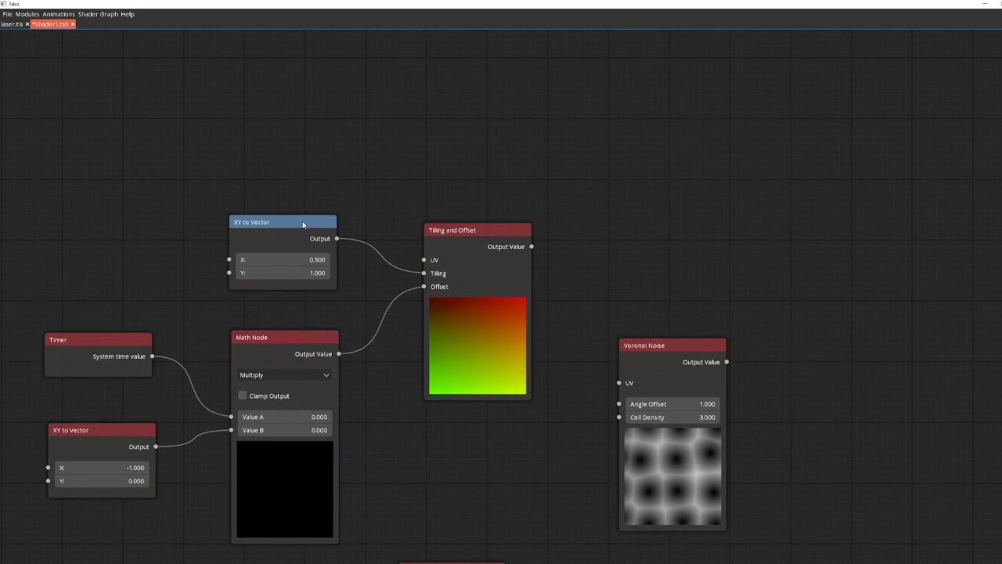
left_click_drag(553, 261, 362, 220)
left_click_drag(482, 304, 494, 301)
left_click_drag(340, 204, 445, 337)
left_click_drag(501, 301, 536, 239)
Step: Add a Math Node set to Multiply, combining Voronoi Noise as Value A with the 9.5 Power node as Value B
left_click_drag(580, 276, 464, 371)
type("math")
key("Return")
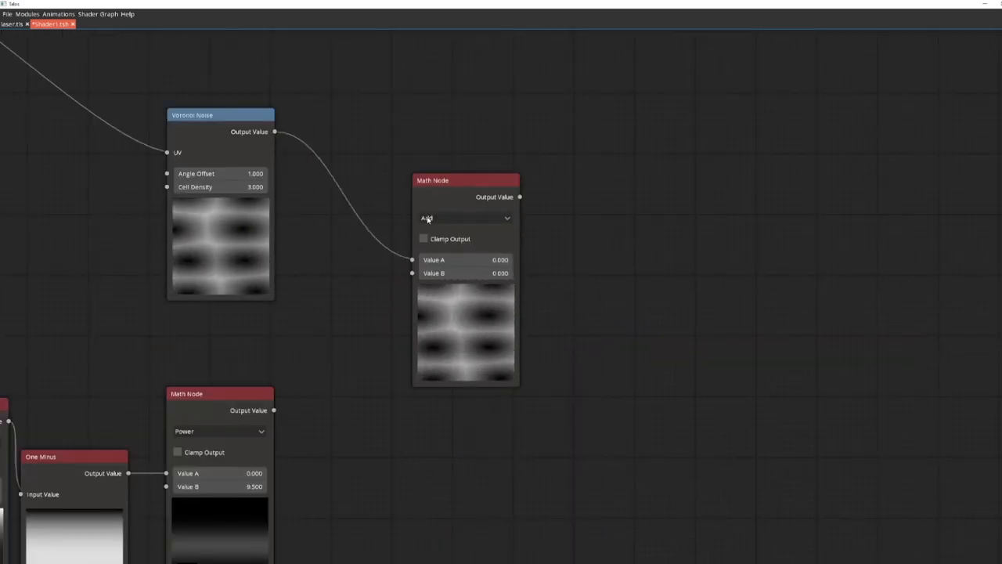
left_click(425, 217)
left_click(447, 251)
left_click(274, 411)
left_click_drag(274, 411, 412, 272)
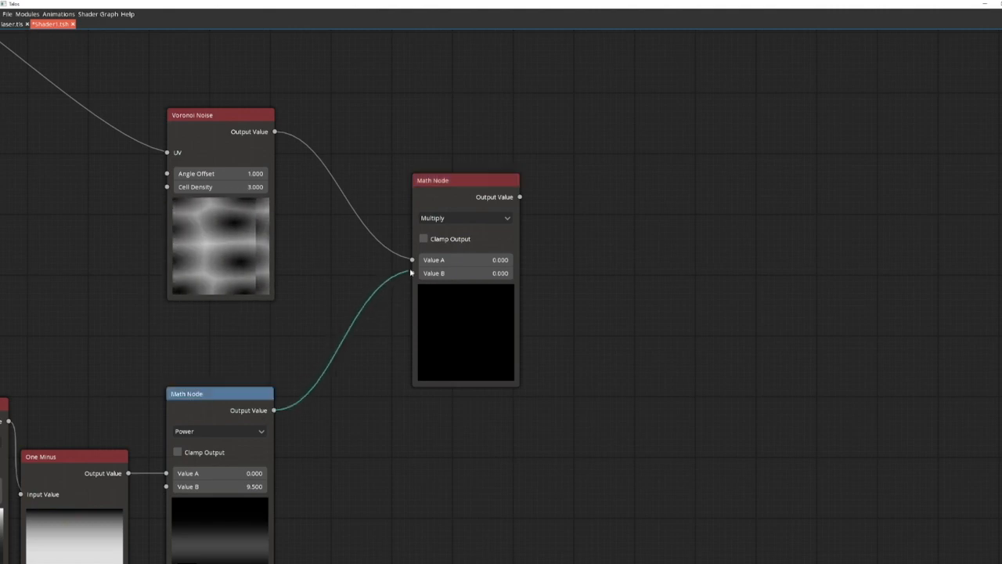
left_click_drag(463, 185, 398, 219)
Step: Add another Math Node taking the noise Multiply node's output as Value A
left_click_drag(540, 259, 344, 277)
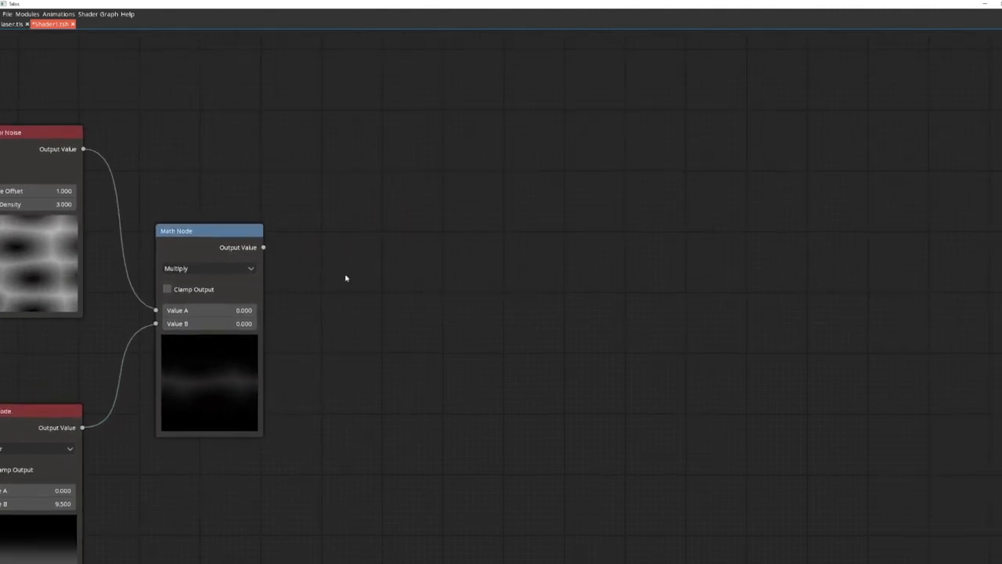
left_click_drag(259, 249, 394, 284)
type("math")
key("Return")
left_click_drag(385, 99, 384, 327)
Step: Add a Vertex Color node and connect it to Value B of the newest Math Node
left_click_drag(503, 364, 535, 258)
right_click(257, 391)
type("vertex")
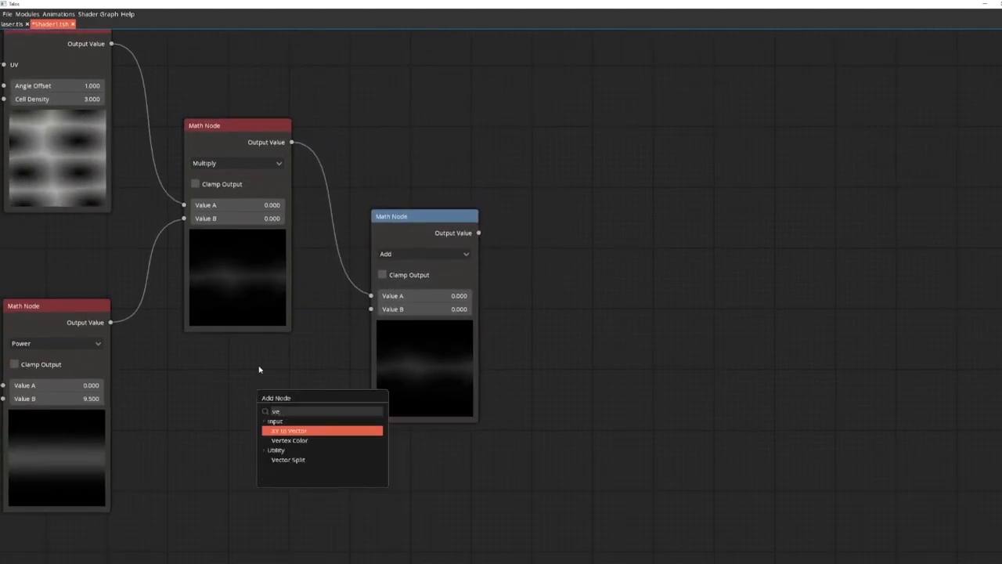
key("Return")
left_click_drag(309, 380, 371, 309)
Step: Set the vertex color Math Node to Multiply and align it beside the previous Multiply node
left_click(397, 224)
left_click(423, 253)
left_click(391, 279)
left_click_drag(403, 222, 375, 125)
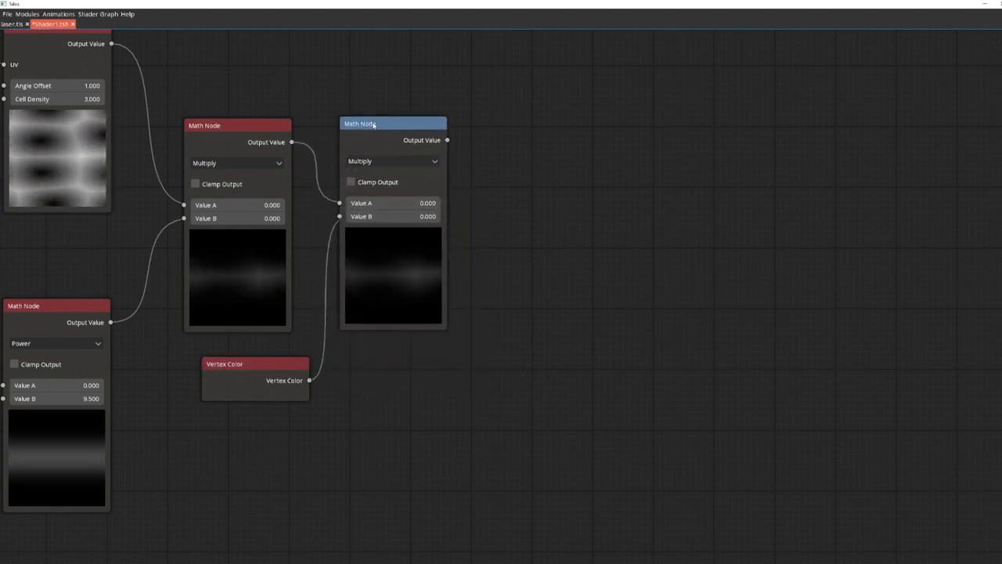
Step: Add a Math Node after the vertex color multiplication, set it to Multiply, and align it with the preceding nodes
left_click_drag(535, 204, 381, 284)
left_click_drag(292, 221, 408, 219)
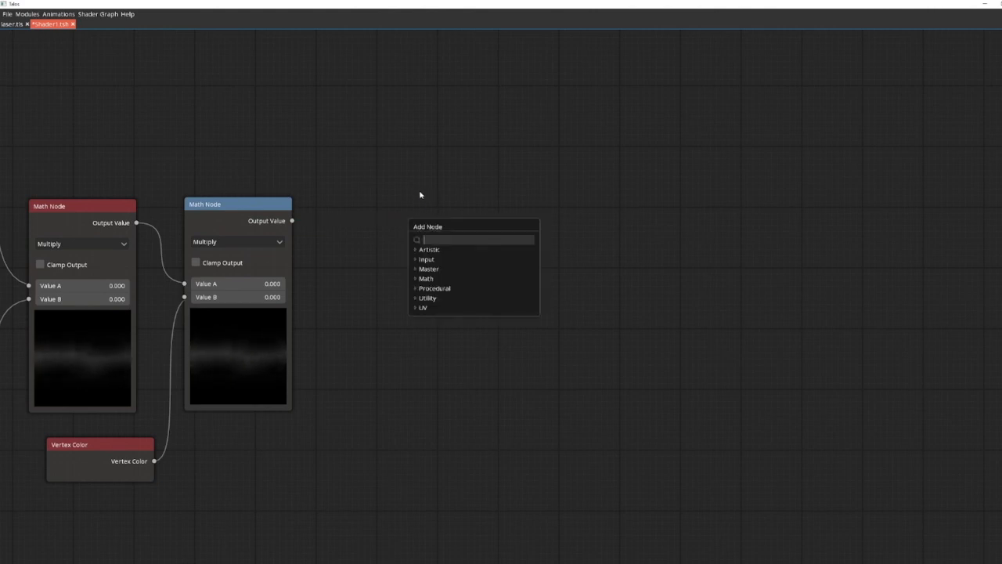
type("math")
key("Return")
left_click_drag(454, 47, 442, 101)
left_click(394, 115)
left_click(392, 143)
left_click_drag(377, 79, 342, 256)
Step: Set Value B of the last Multiply node to 3
left_click(393, 347)
type("3")
key("Return")
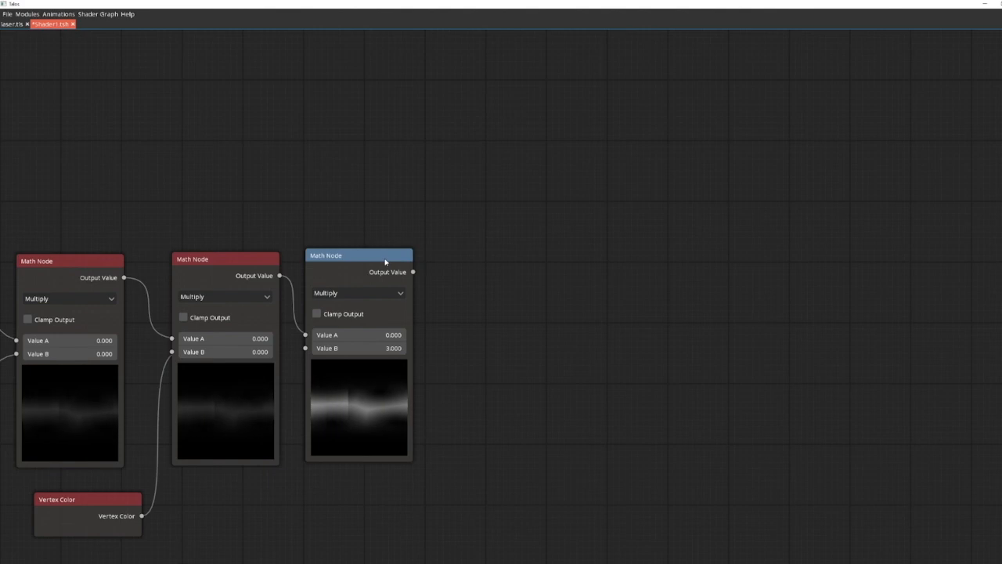
left_click_drag(386, 261, 390, 264)
Step: Add a Pixel Shader node and place it after the final Multiply node
left_click_drag(532, 318, 347, 293)
right_click(420, 242)
type("pix")
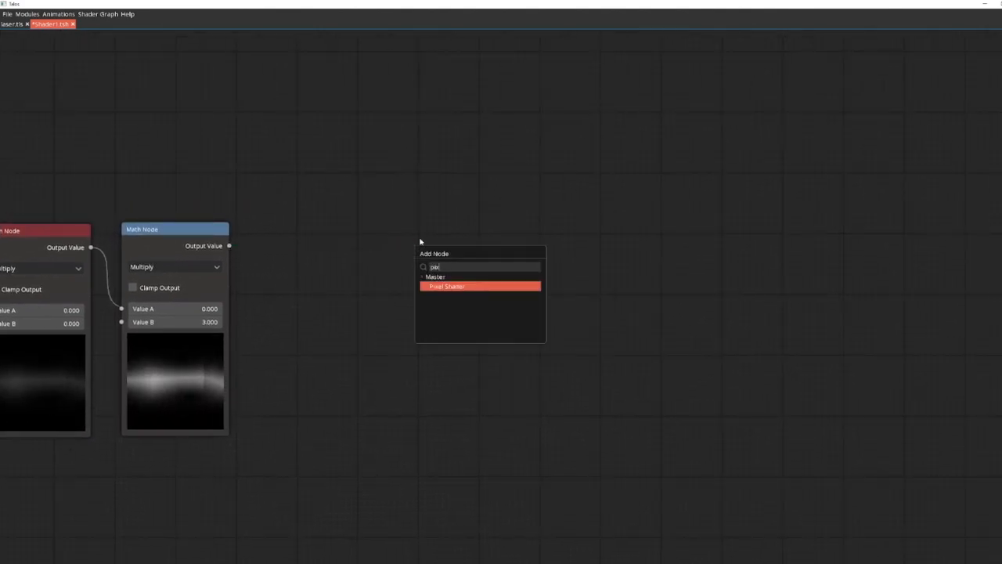
key("Return")
left_click_drag(410, 108, 350, 262)
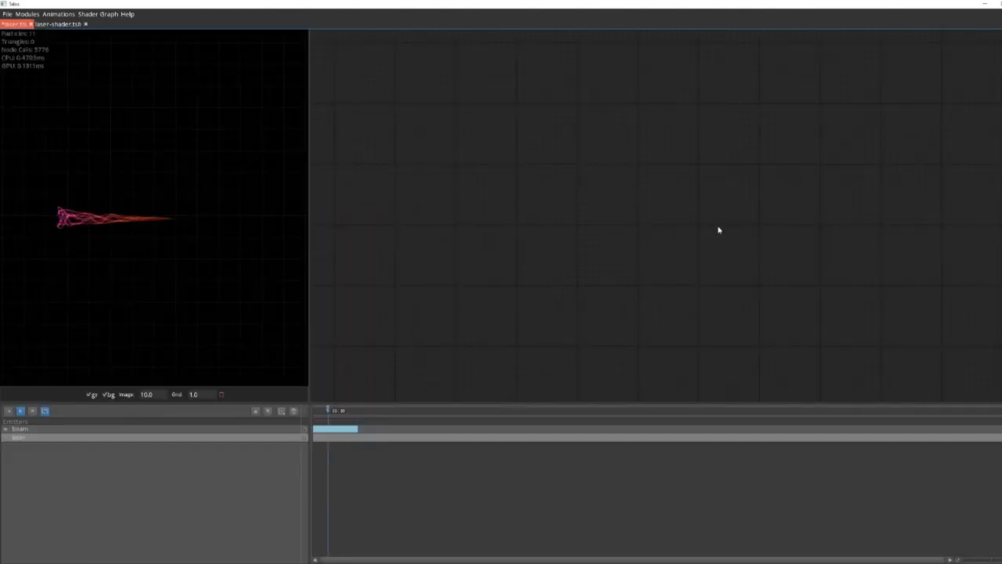
Step: Add a Particle module and an Emitter module to the laser emitter in the particle effect
right_click(736, 226)
type("em")
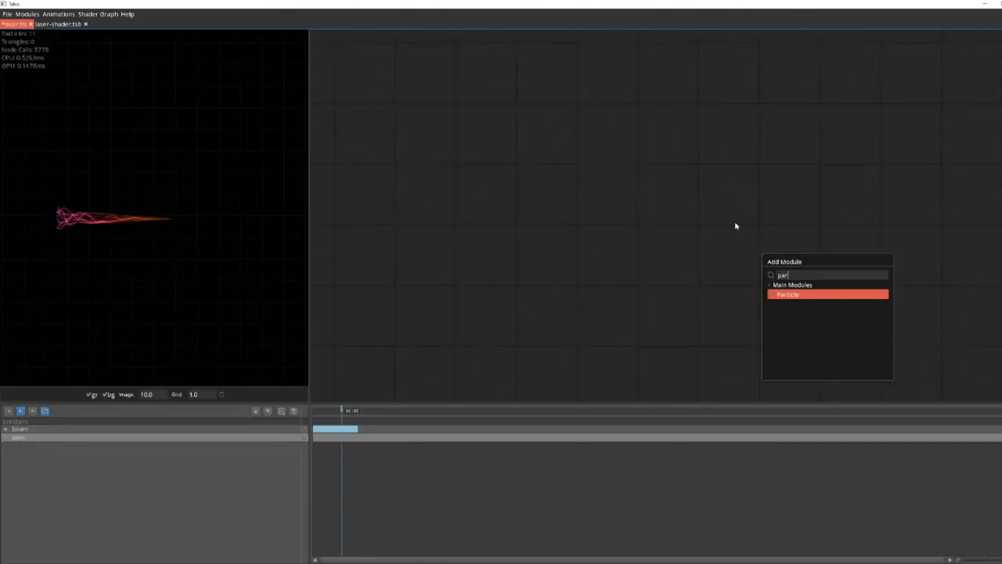
key("Return")
right_click(762, 136)
type("emi")
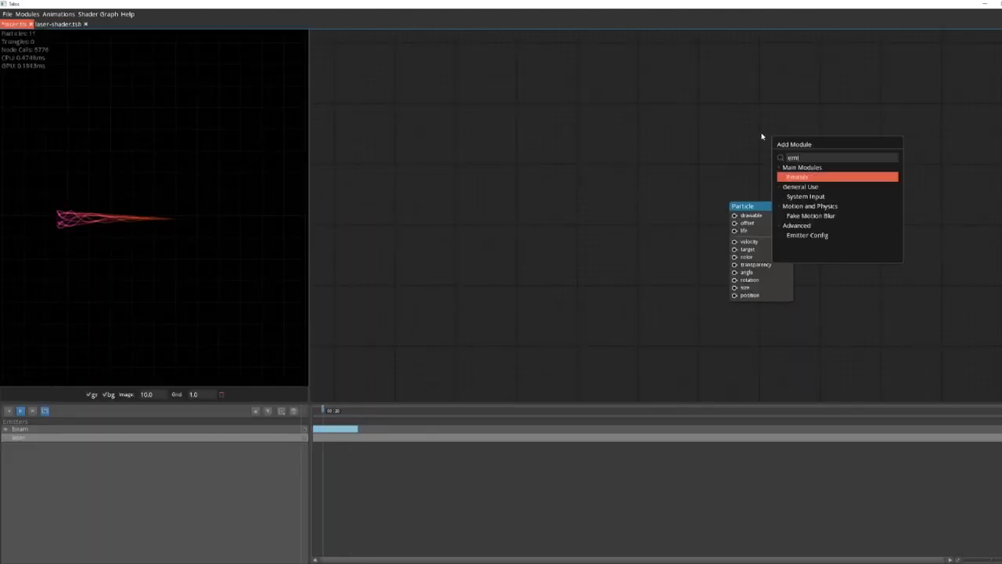
key("Return")
Step: Connect a config module with additive and continuous enabled to the Emitter, and arrange the Emitter above the Particle module
left_click(740, 157)
left_click_drag(612, 149, 664, 58)
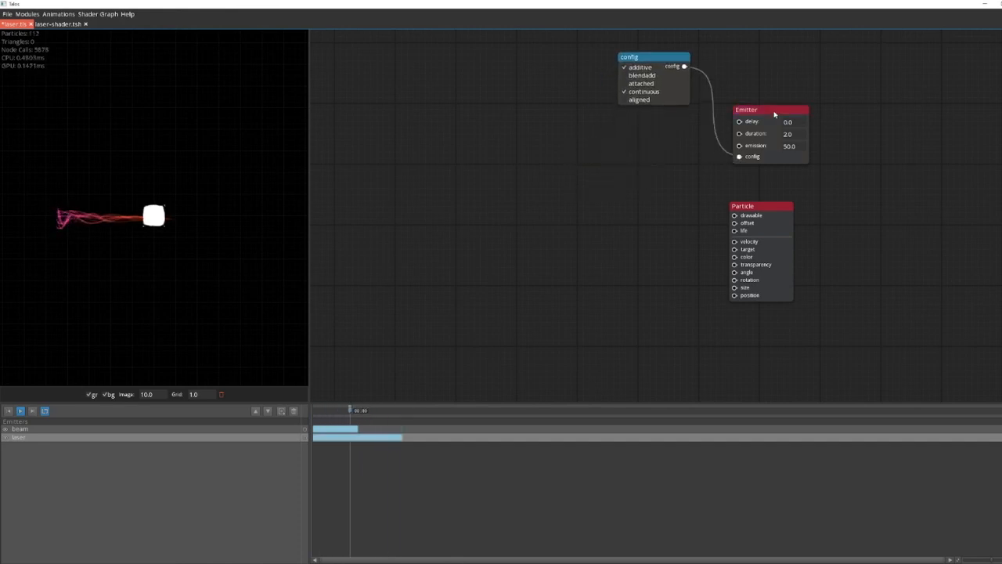
left_click_drag(744, 118, 738, 143)
left_click(753, 208)
left_click_drag(754, 213, 753, 224)
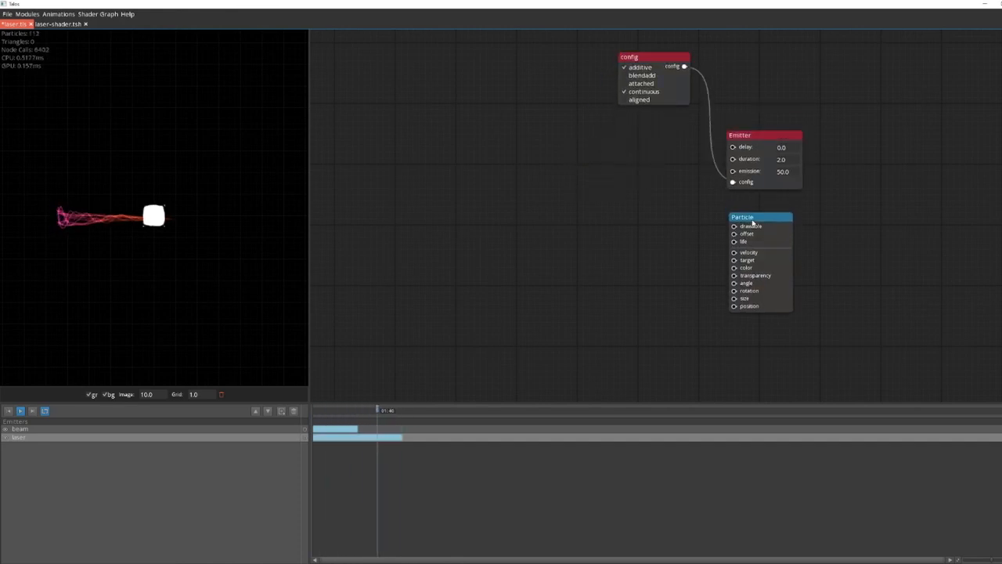
Step: Add a module with from and to points, and connect its rotation, size and position outputs to the matching Particle inputs
right_click(494, 283)
type("beam")
key("Down")
key("Down")
key("Return")
left_click_drag(494, 266, 735, 291)
left_click_drag(649, 295, 735, 298)
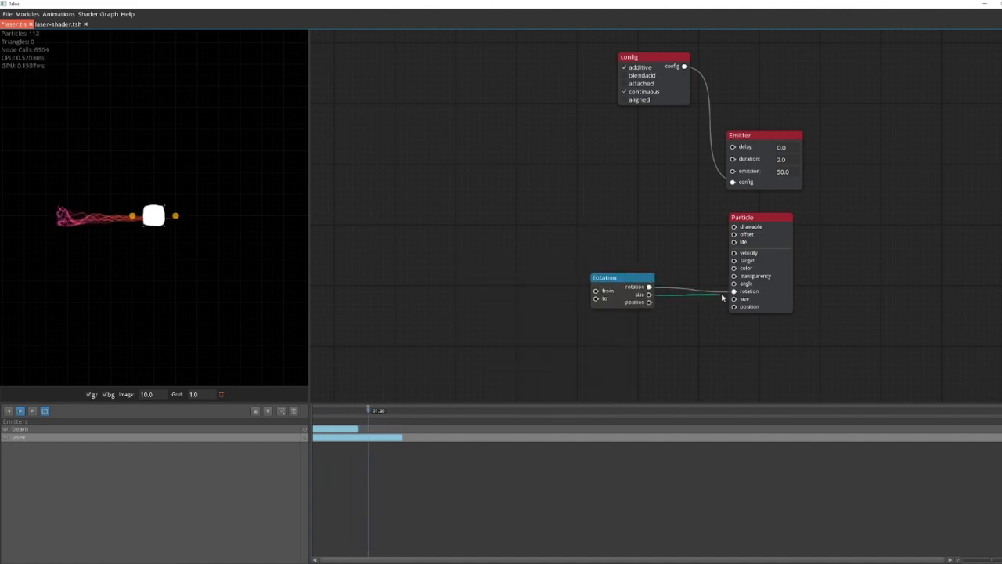
left_click_drag(649, 302, 735, 306)
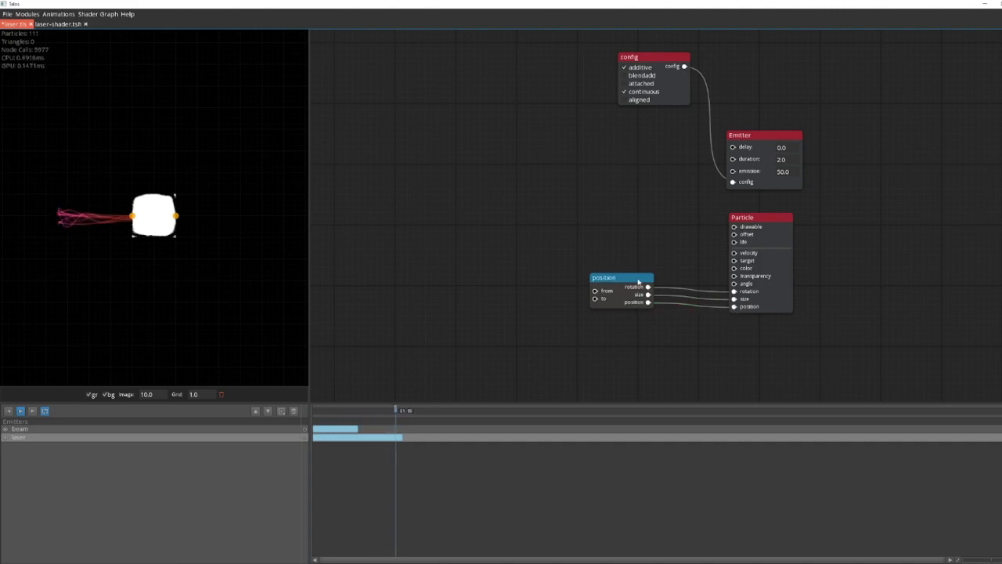
Step: Move the from point to the wide end of the existing beam, and shift its module away from Particle
left_click_drag(640, 278, 632, 284)
left_click_drag(137, 219, 57, 218)
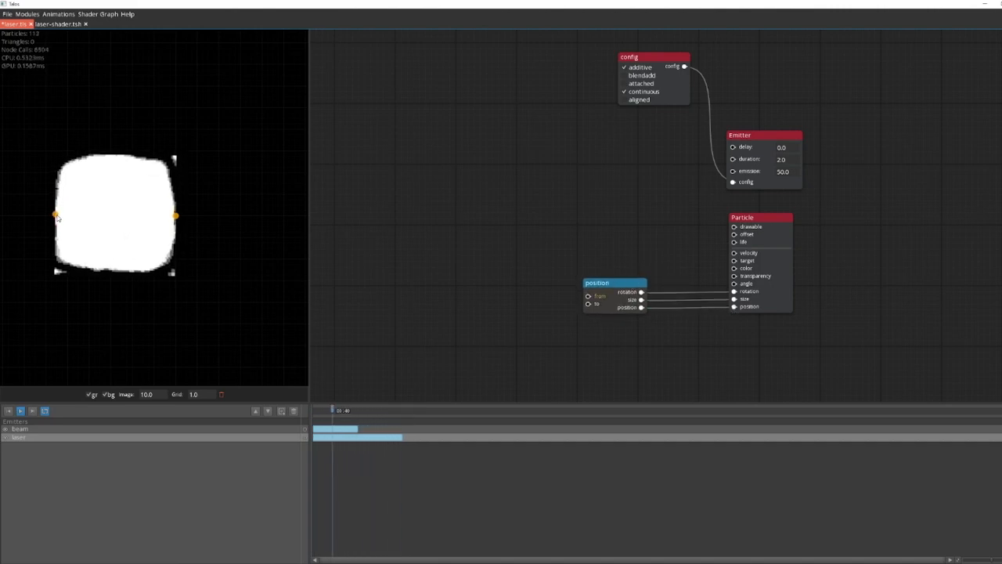
left_click_drag(615, 283, 565, 299)
Step: Disconnect the size output from Particle and feed it into the Y input of a new Vector module
left_click(564, 305)
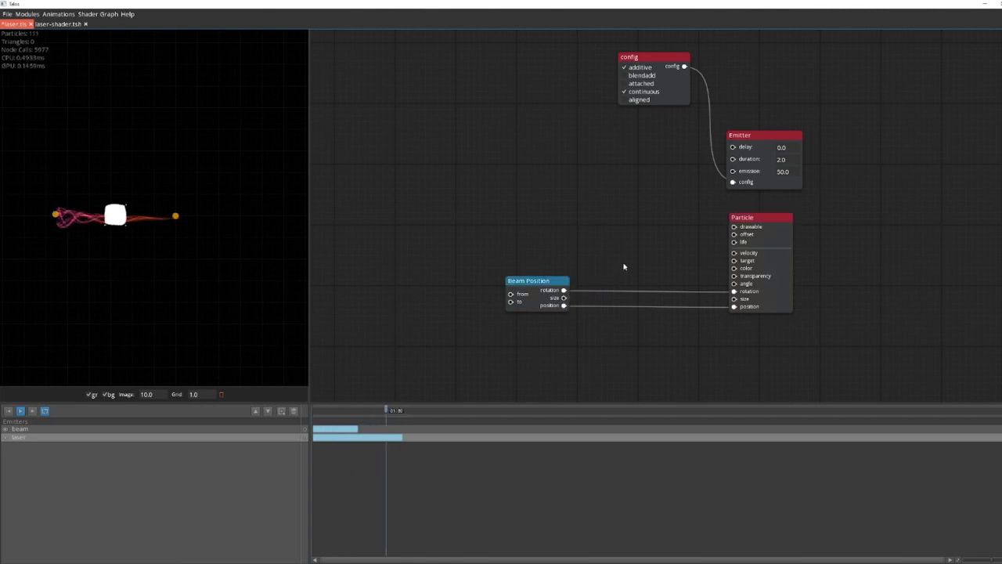
type("vec")
left_click_drag(564, 299, 618, 291)
key("Return")
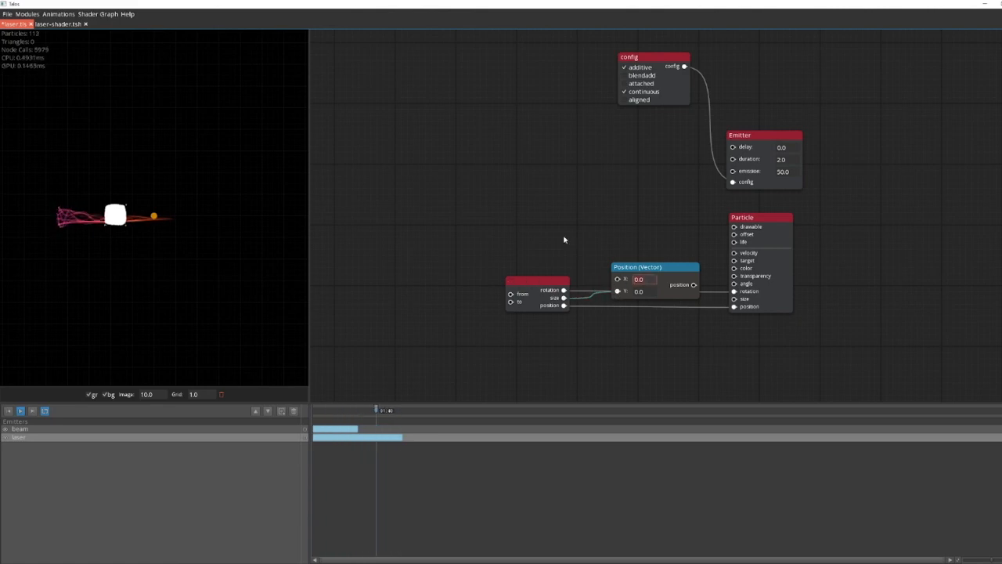
Step: Connect the Vector module to Particle's size input, set its X and Y to 0.1, and feed the incoming size link into X
left_click_drag(694, 285, 734, 298)
left_click_drag(662, 276, 648, 329)
left_click(633, 345)
left_click(633, 332)
key("BackSpace")
type("1")
key("Tab")
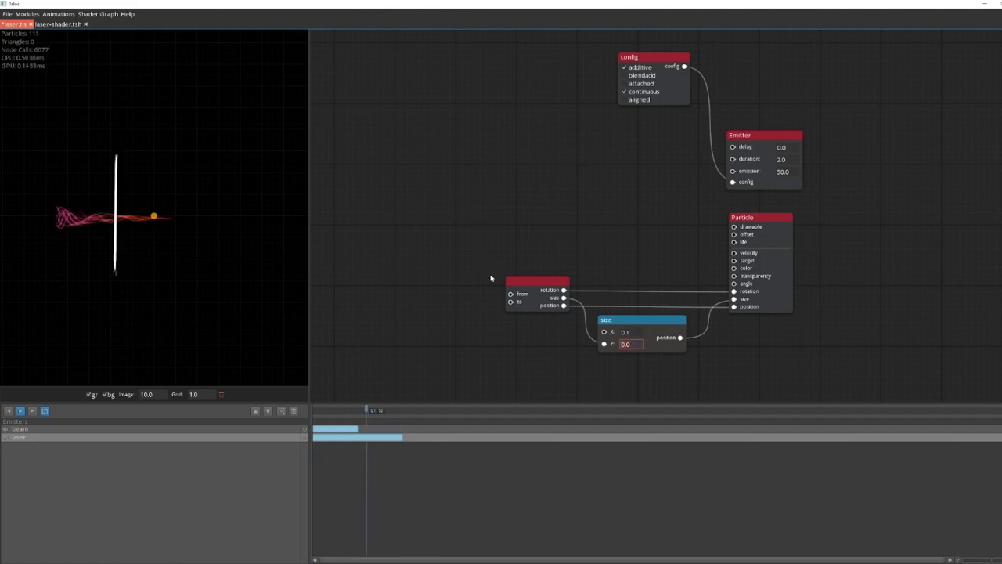
left_click_drag(604, 344, 603, 333)
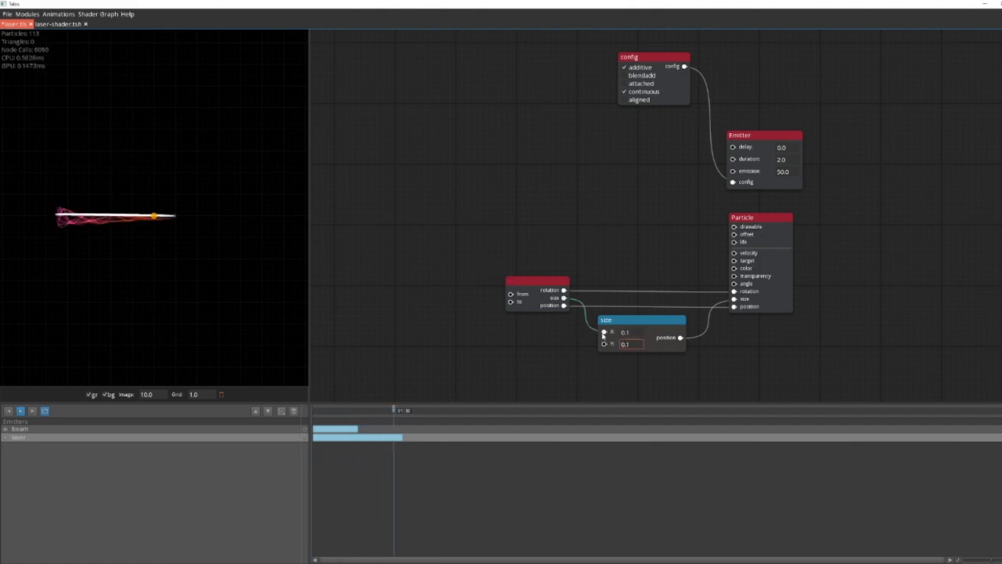
Step: Lower the beam module's from and to points slightly so the laser runs horizontally through the noisy lines
left_click(556, 284)
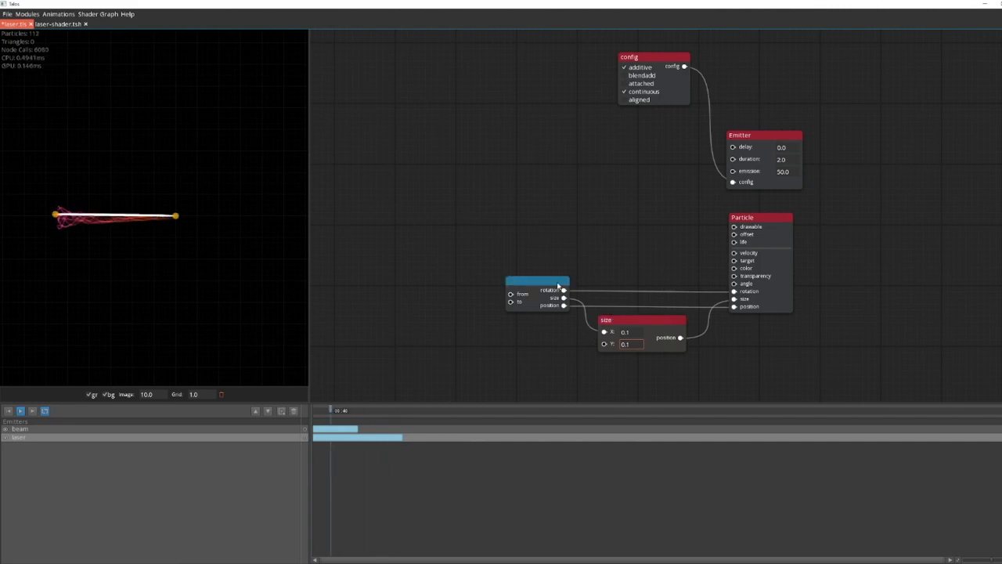
left_click_drag(176, 217, 177, 222)
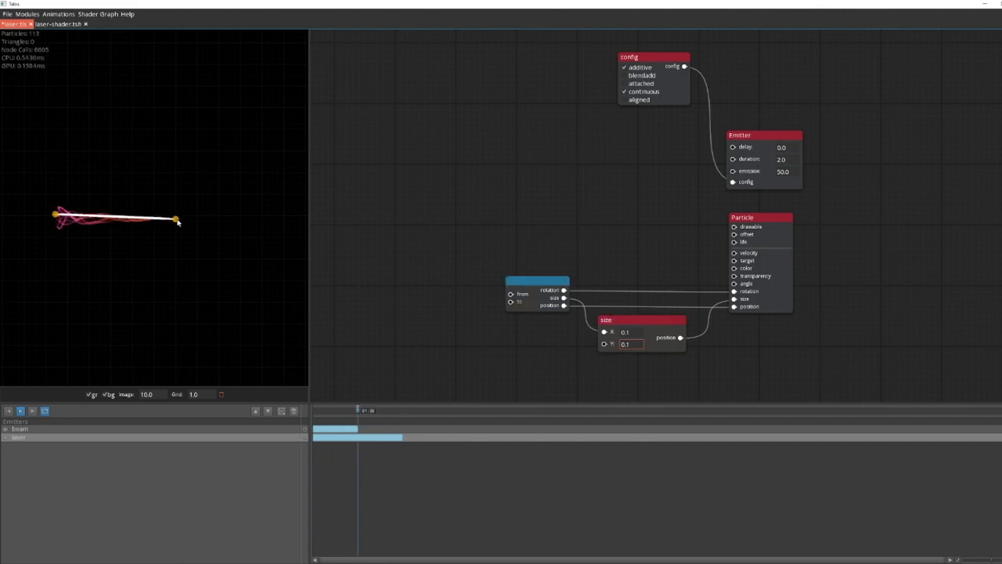
left_click_drag(55, 216, 56, 219)
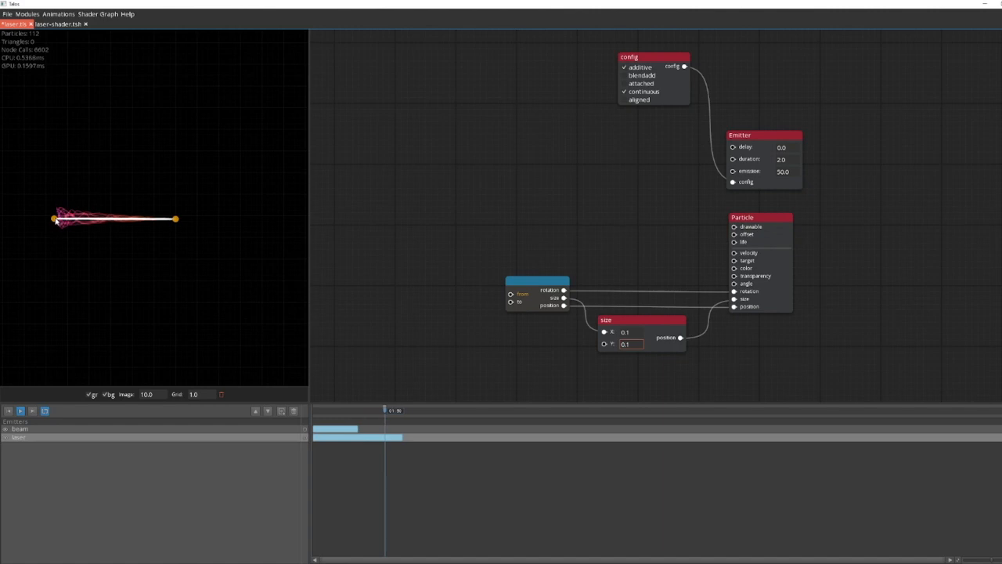
Step: Add a Shaded Sprite module, connect it to Particle's drawable input, and load laser-shader.shdr into it
left_click(667, 322)
left_click_drag(469, 237, 460, 307)
left_click_drag(725, 296, 534, 233)
type("sha")
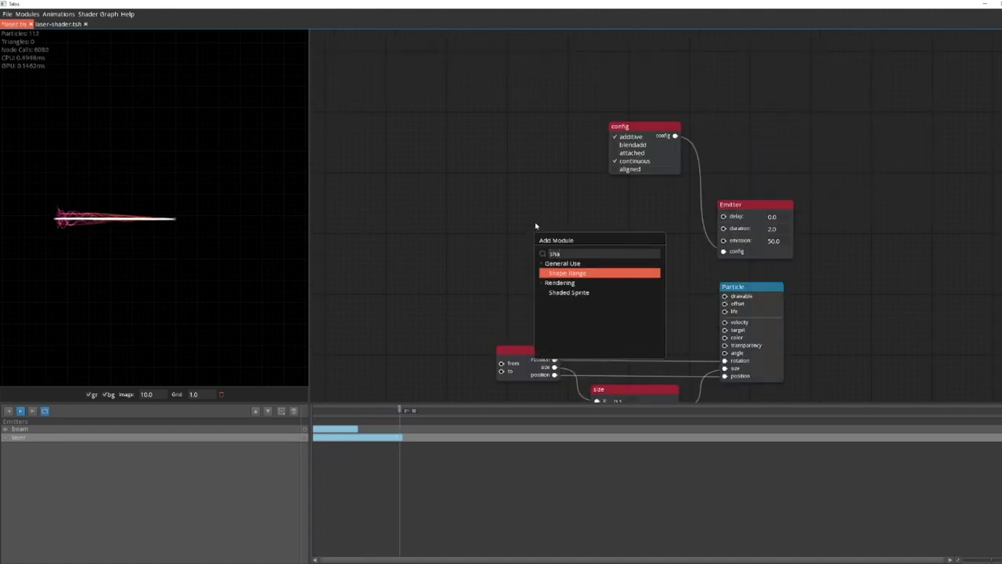
key("Down")
key("Return")
mouse_move(537, 224)
left_mouse_down()
mouse_move(621, 228)
mouse_move(576, 236)
left_mouse_up()
key("alt+Tab")
left_click_drag(460, 415, 558, 253)
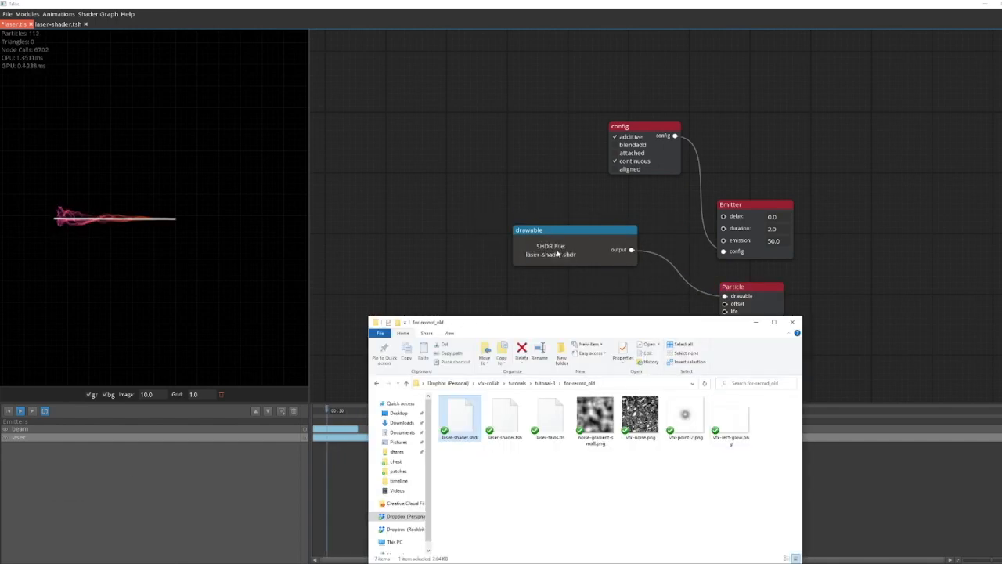
left_click(450, 241)
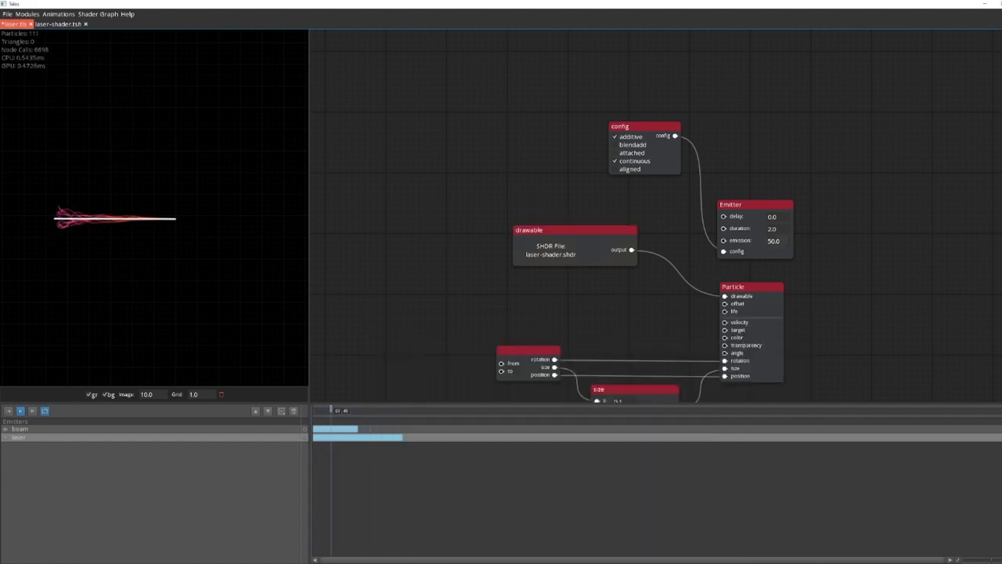
Step: Set the Emitter's emission to 3
type("5")
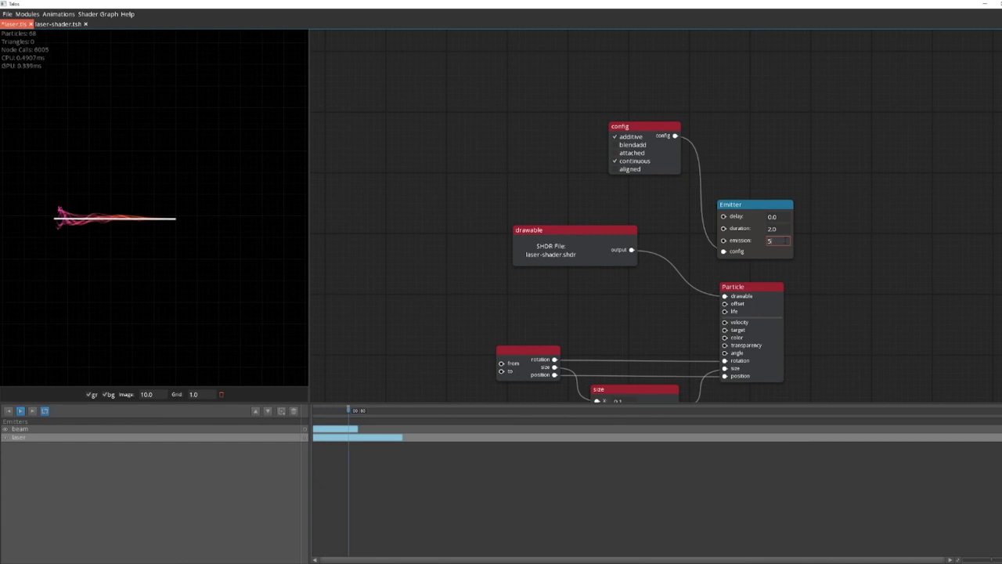
key("BackSpace")
type("3")
left_click(441, 210)
Step: Add a curve module that fades in and out, feeding Particle's transparency input, and place it under the drawable module
left_click_drag(851, 279, 692, 252)
left_click_drag(598, 262, 596, 261)
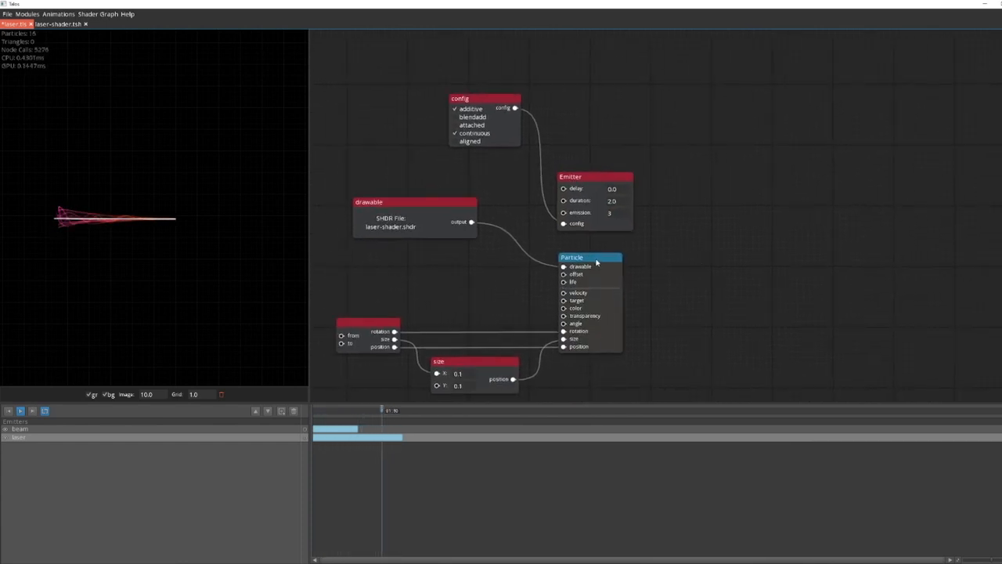
left_click_drag(489, 304, 541, 316)
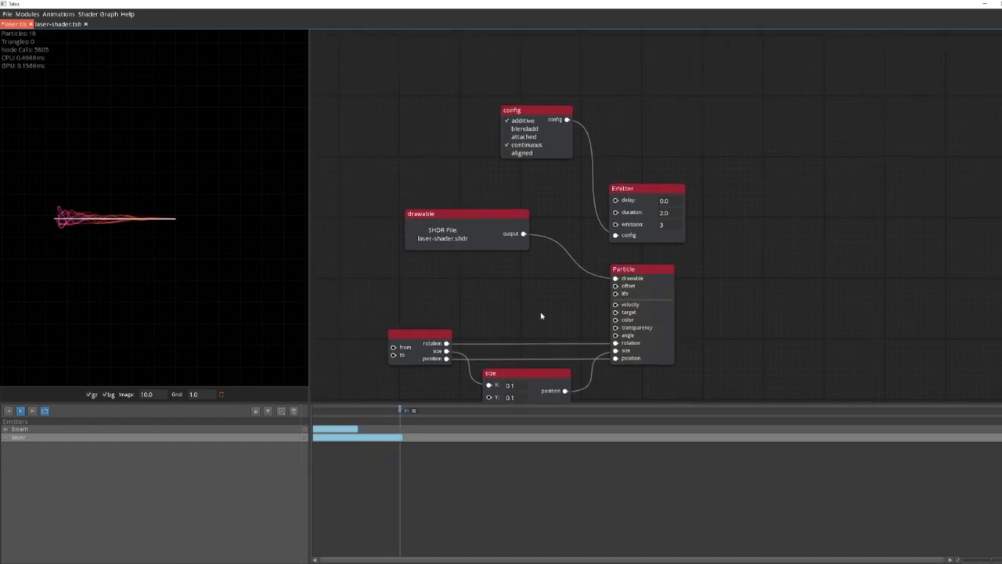
left_click_drag(533, 305, 494, 232)
left_click(603, 279)
left_click_drag(441, 260, 520, 253)
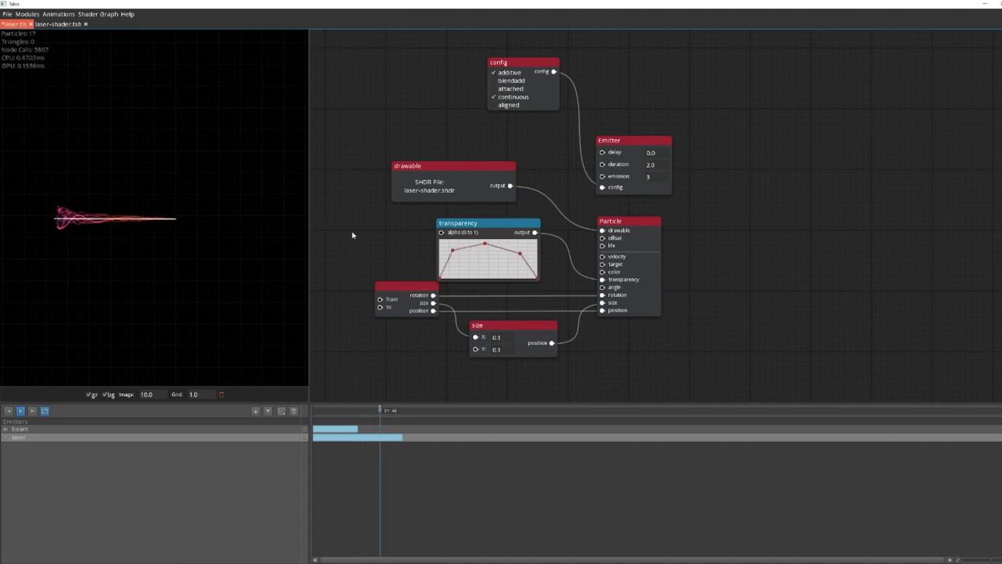
Step: Add a color gradient module connected to Particle's color input, and place it below the from/to module
left_click_drag(352, 235, 490, 241)
left_click_drag(688, 271, 664, 240)
left_click(722, 219)
left_click(714, 246)
mouse_move(540, 235)
left_mouse_down()
mouse_move(397, 308)
mouse_move(490, 270)
left_mouse_up()
Step: Add a stop to the color gradient and change its starting stop to violet
left_click(482, 321)
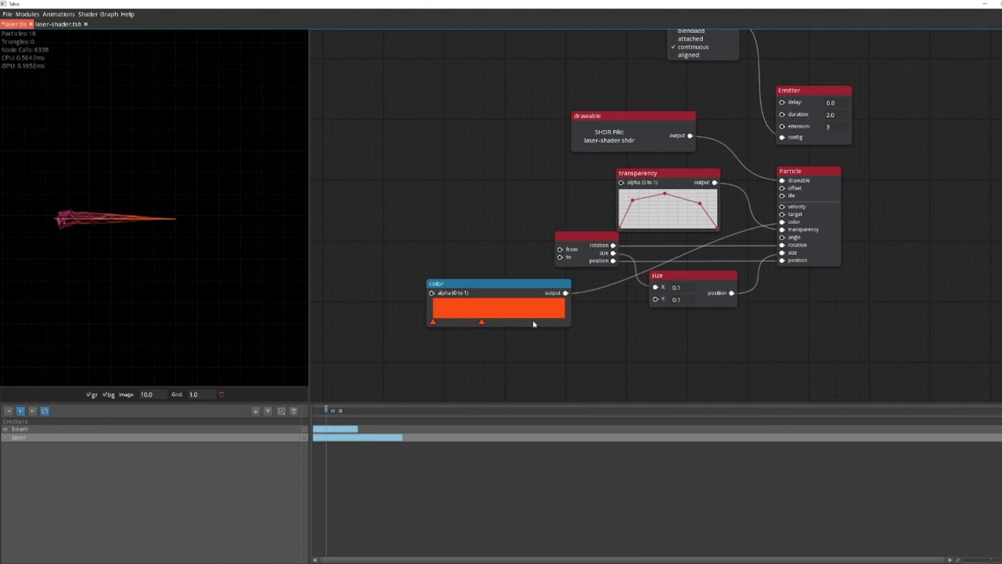
double_click(435, 323)
left_click(504, 250)
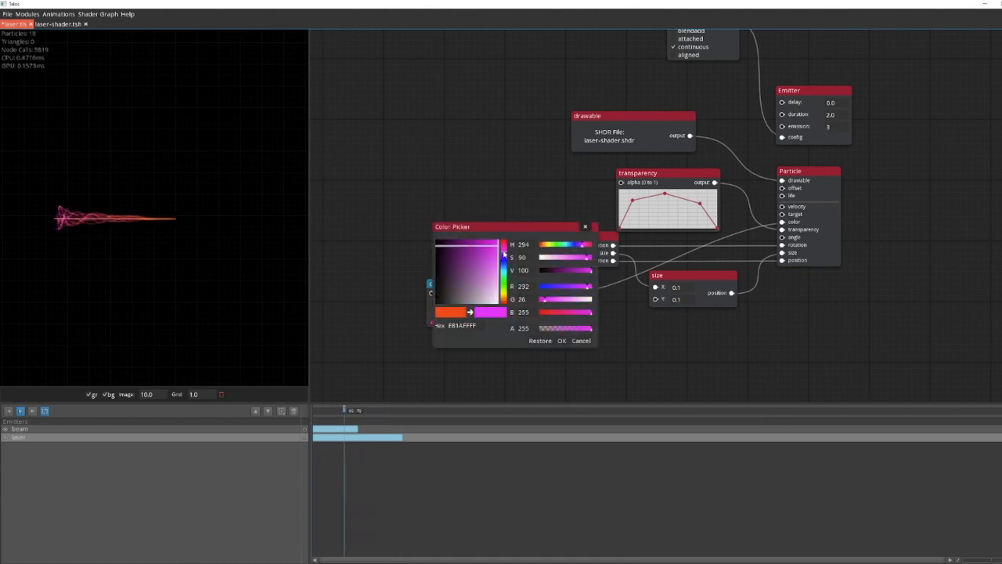
left_click_drag(495, 268, 499, 264)
left_click(564, 341)
Step: Give the color gradient a white stop near the start, a red stop past the middle and a pink stop at the end
double_click(467, 323)
left_click_drag(493, 299, 519, 324)
left_click(562, 340)
double_click(519, 323)
left_click_drag(495, 246, 524, 227)
left_click(564, 339)
double_click(565, 322)
left_click(561, 341)
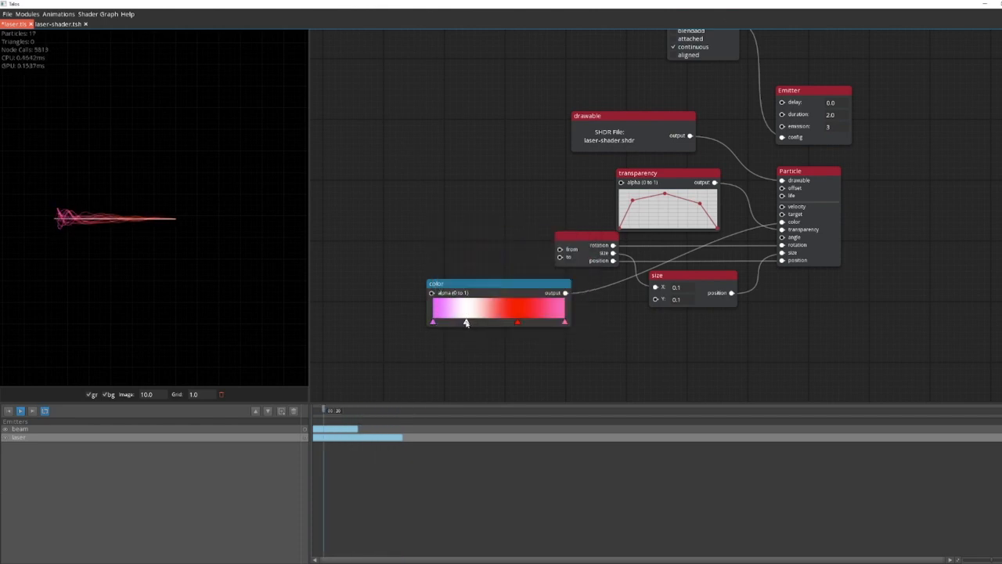
Step: Tint the gradient's white stop a very pale blue
double_click(466, 322)
left_click(504, 264)
mouse_move(487, 270)
left_mouse_down()
mouse_move(498, 292)
mouse_move(553, 291)
left_mouse_up()
left_click_drag(486, 258, 502, 296)
left_click(562, 341)
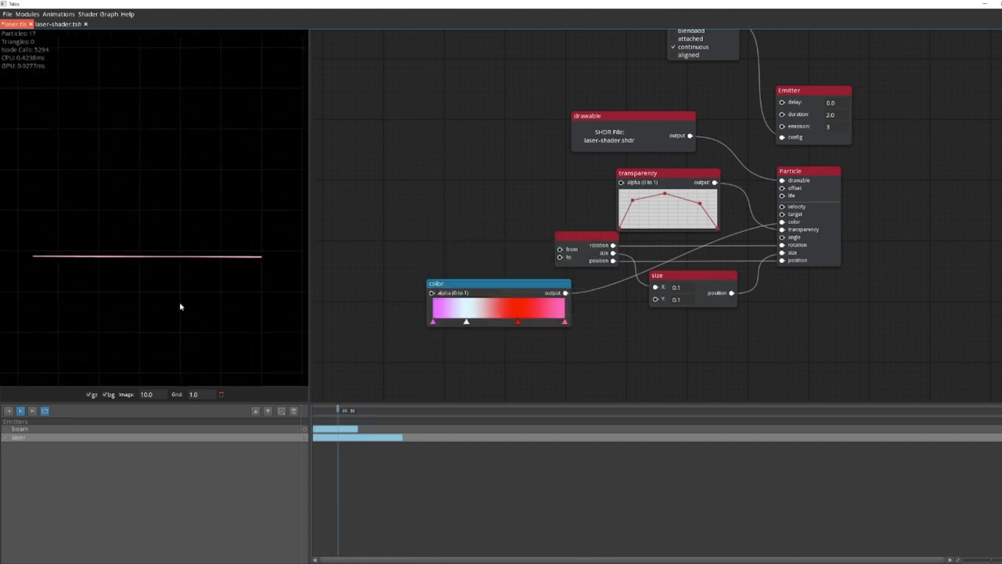
Step: Set the size module's X to 0.2 and Y to 0.3, and save the effect
left_click(679, 288)
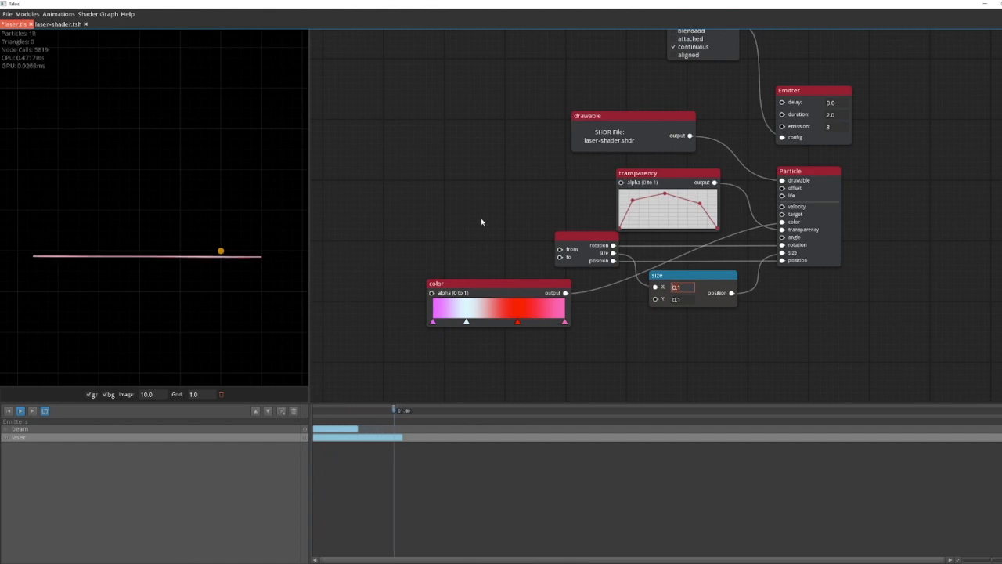
key("Tab")
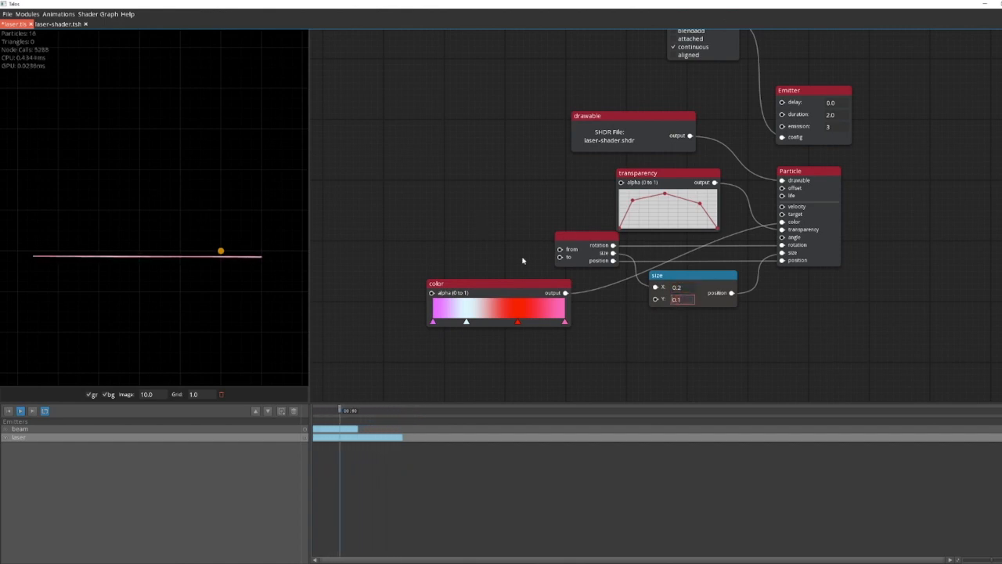
type("0.2")
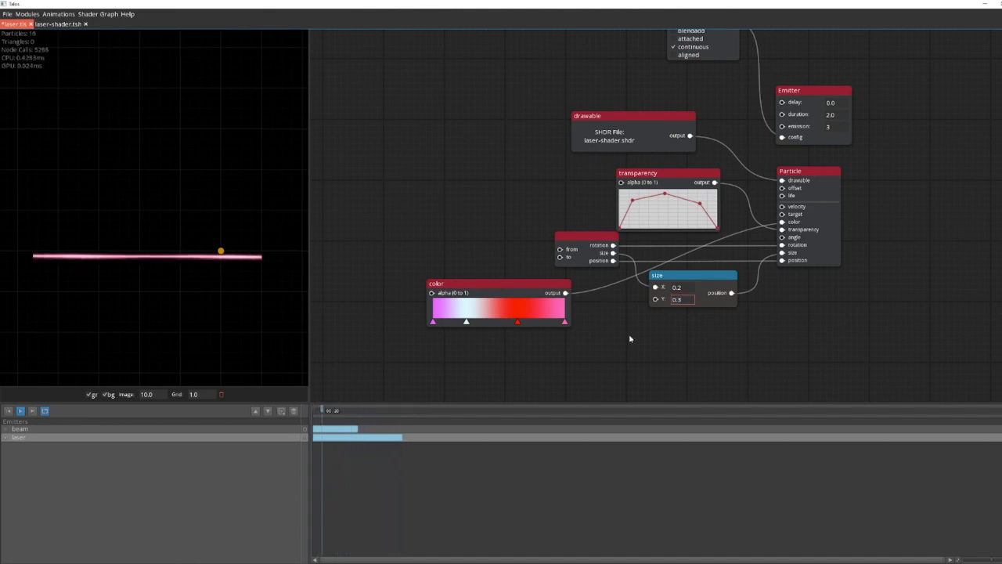
left_click_drag(631, 338, 641, 352)
key("ctrl+s")
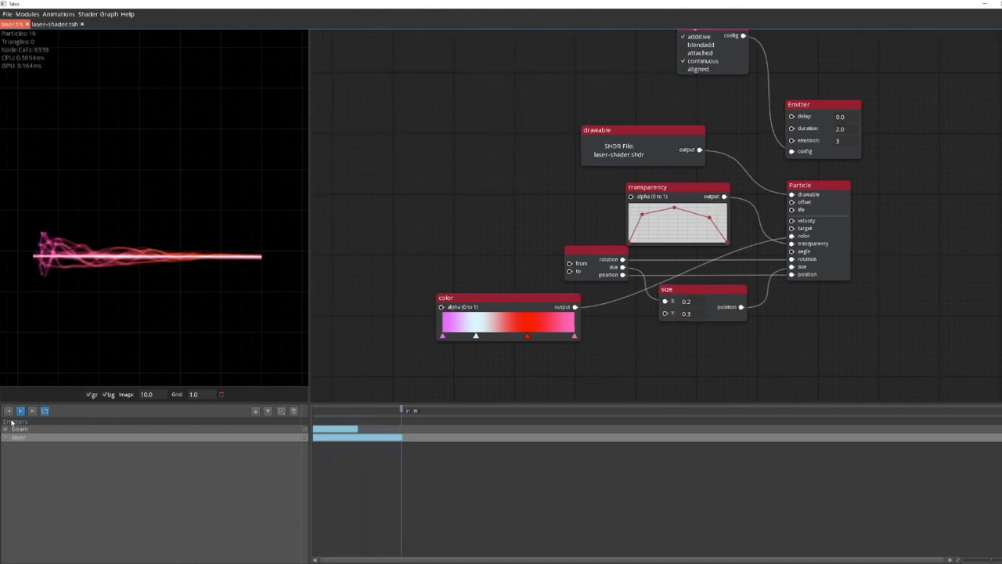
Step: Nudge the laser's from point slightly inward at the wide end of the beam
left_click(625, 250)
left_click_drag(36, 257, 42, 254)
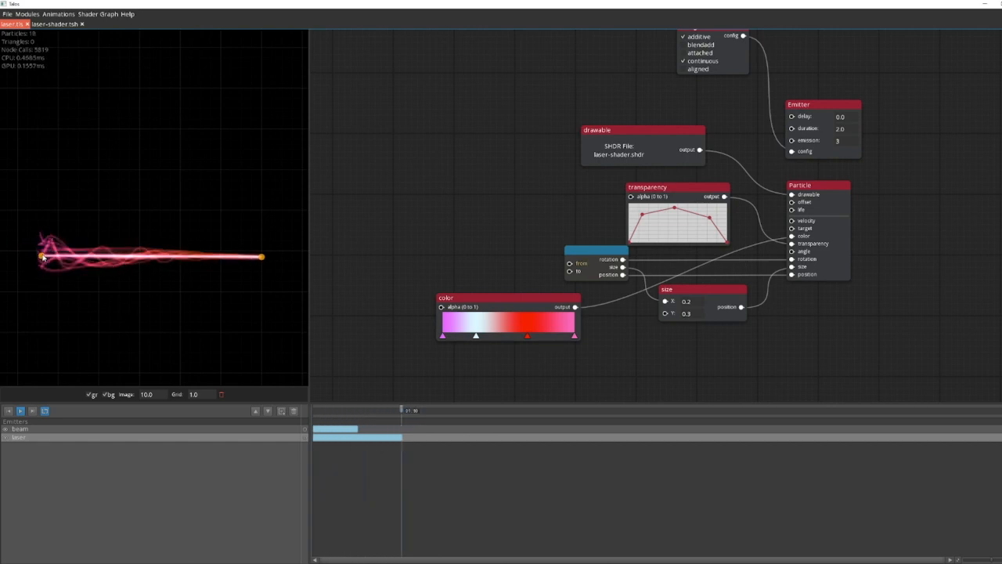
left_click(688, 313)
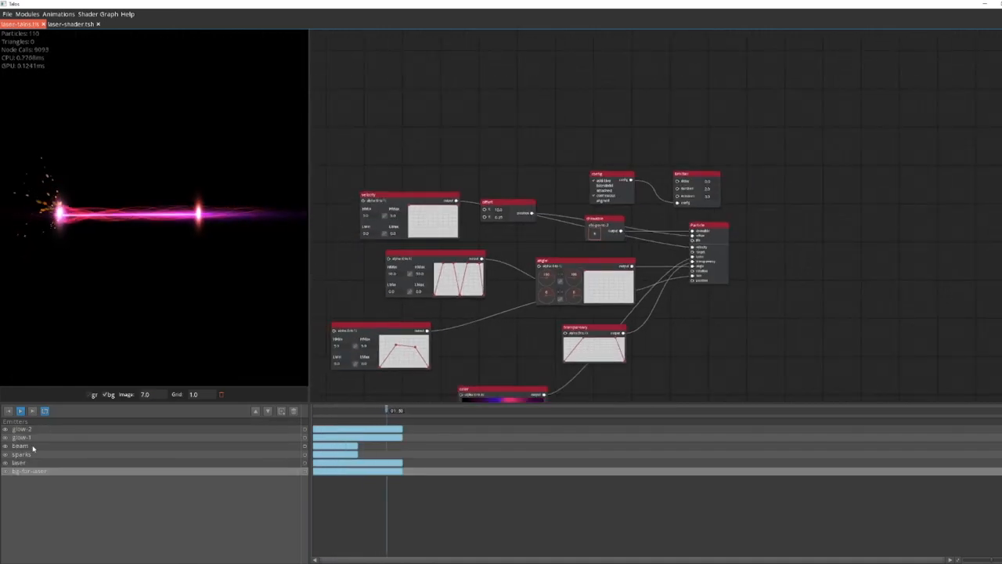
Step: Examine the glow-1, bg-for-laser and glow-2 emitter graphs in the finished laser effect and its preview on the turret
left_click(29, 438)
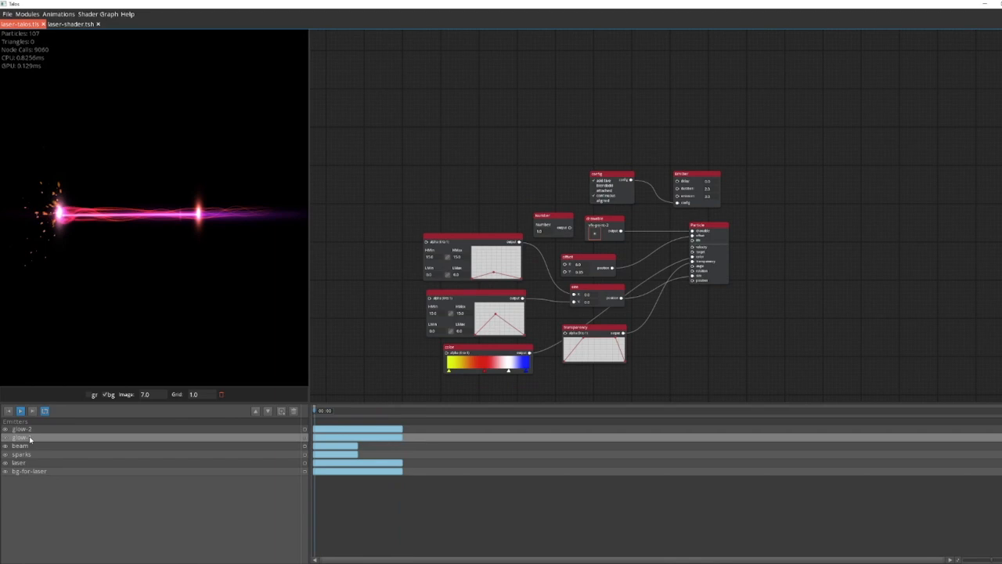
left_click_drag(379, 351, 376, 318)
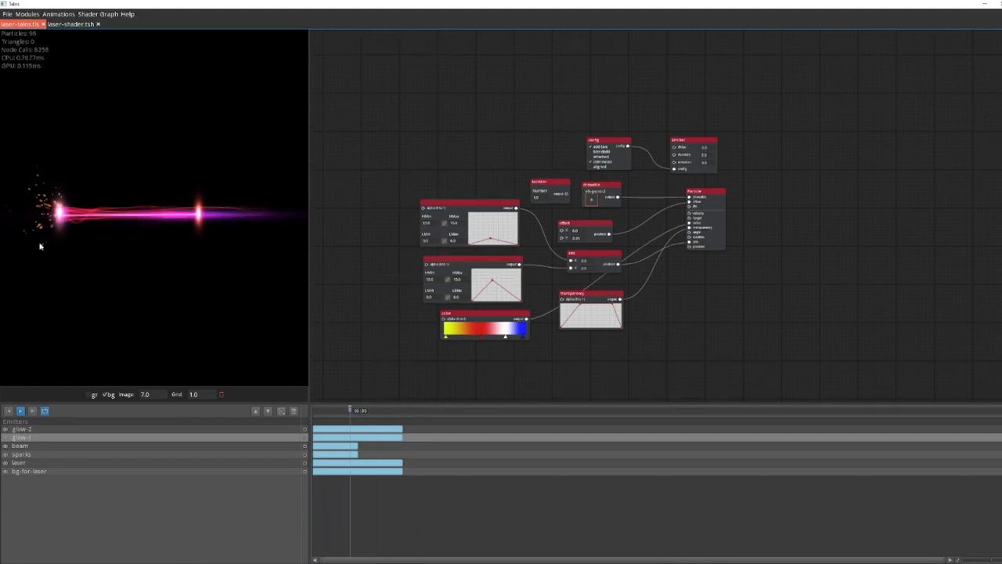
left_click(34, 472)
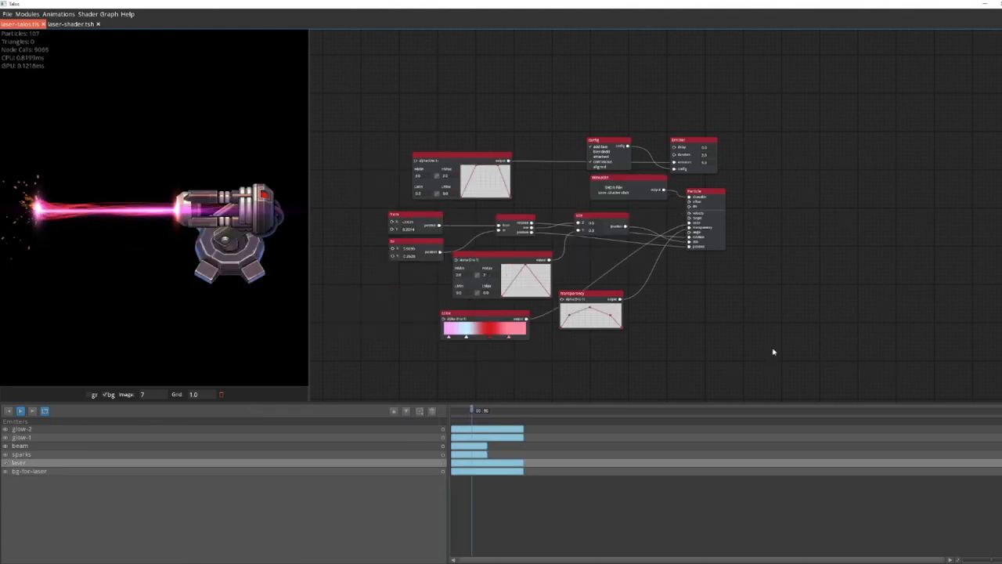
left_click_drag(797, 340, 787, 336)
left_click(82, 433)
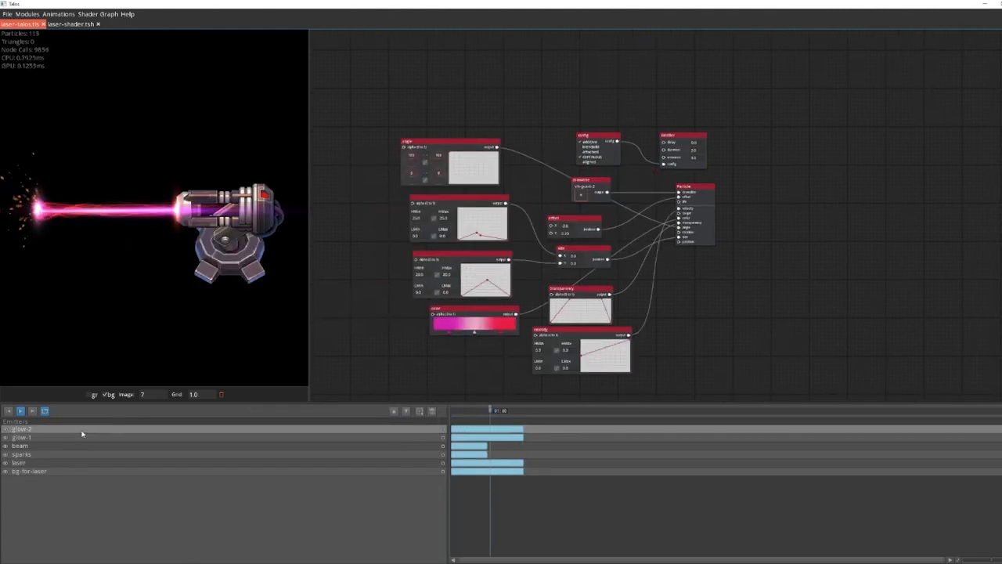
left_click_drag(132, 327, 149, 329)
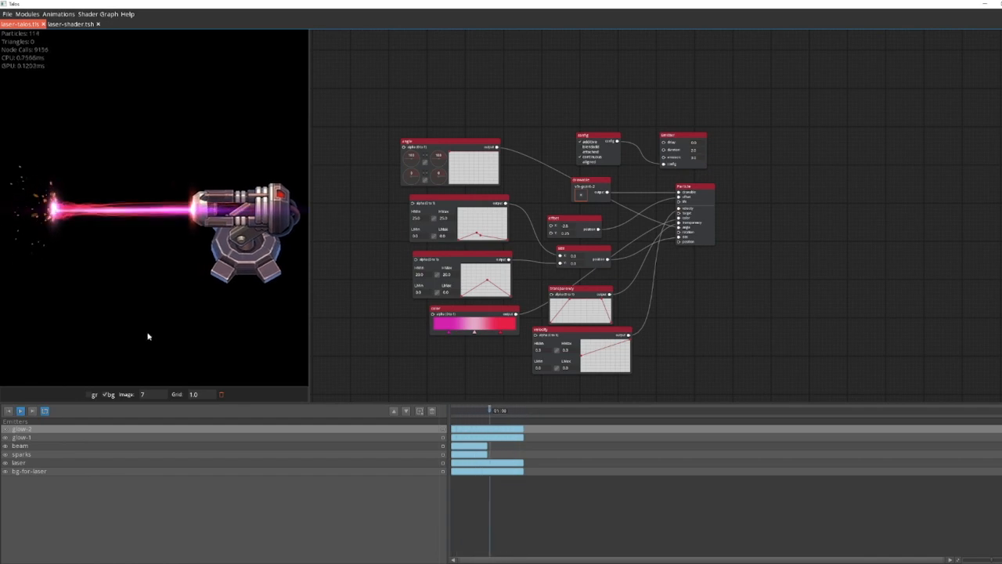